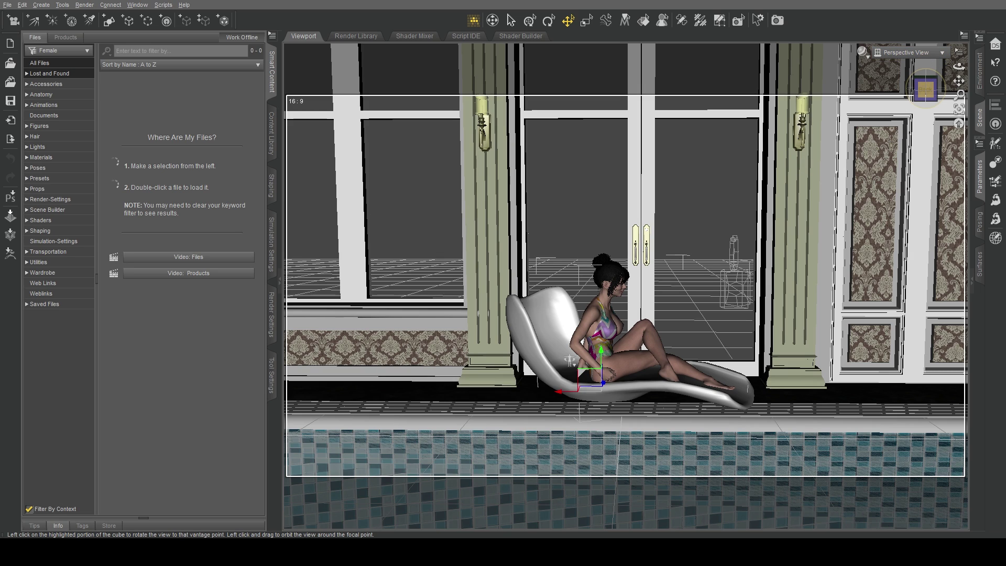
- Switch from Camera 11 to Perspective View and frame the seated figure across the pool
left_click_drag(930, 90, 807, 98)
left_click_drag(931, 90, 909, 105)
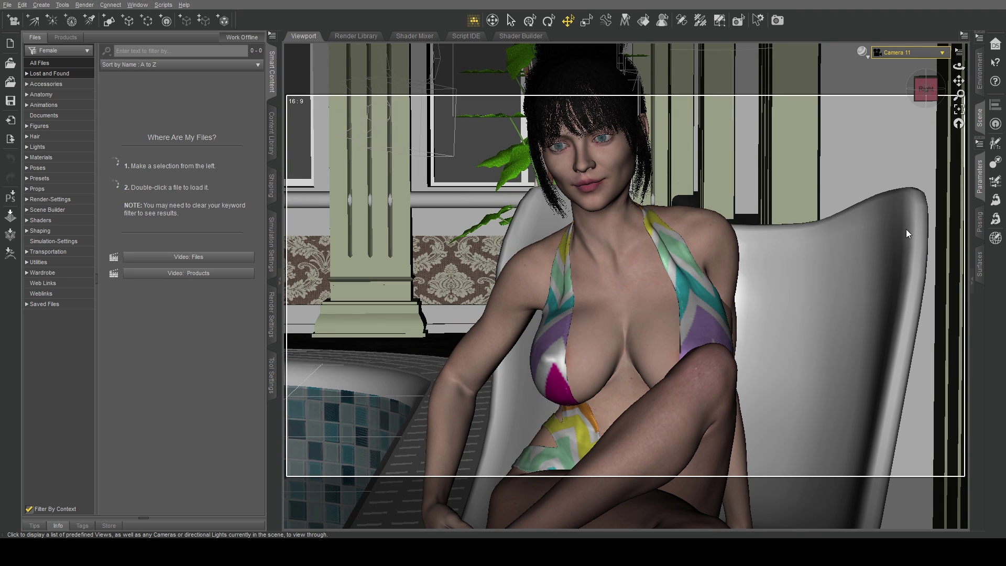
left_click(925, 89)
left_click(932, 90)
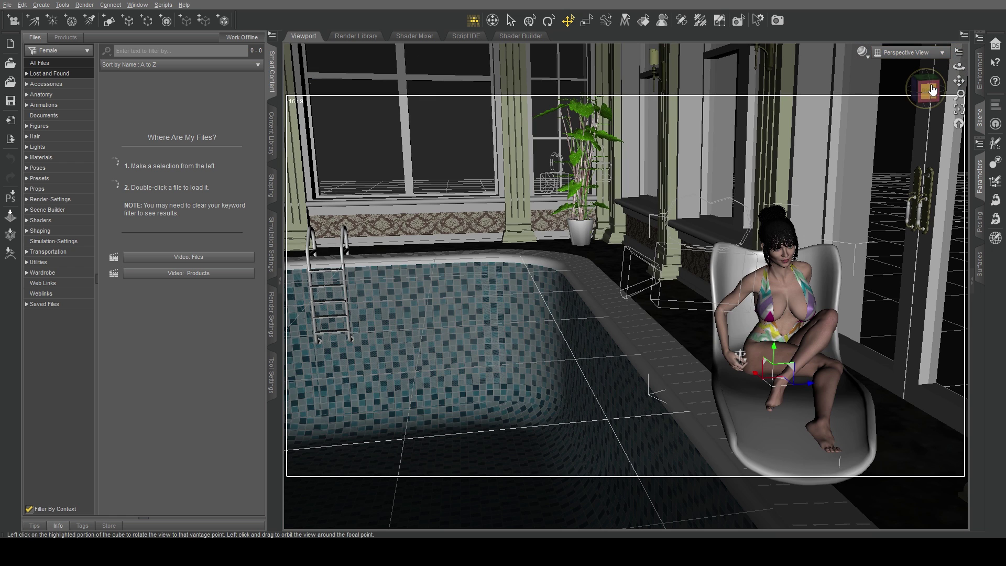
left_click(931, 90)
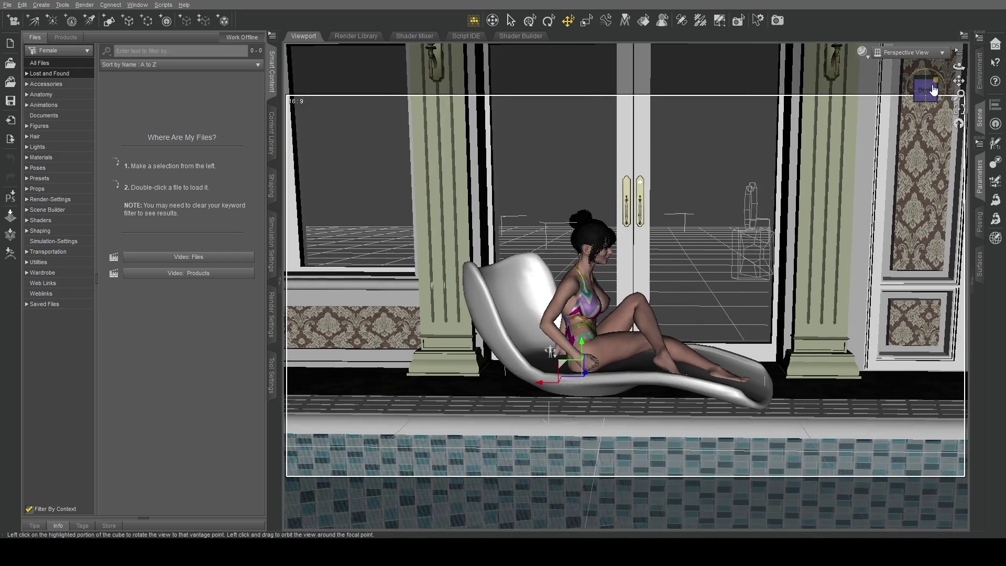
left_click(933, 90)
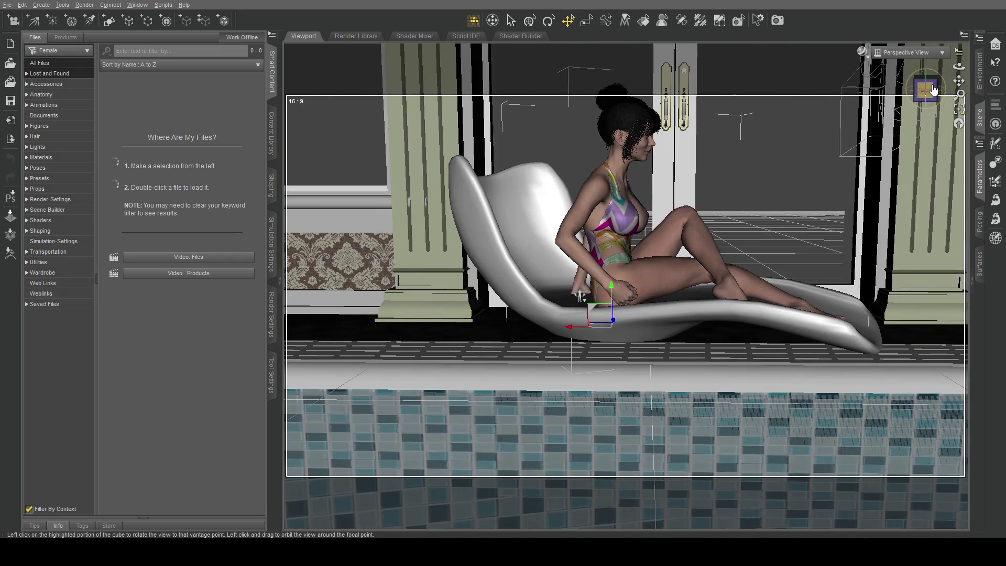
left_click(933, 90)
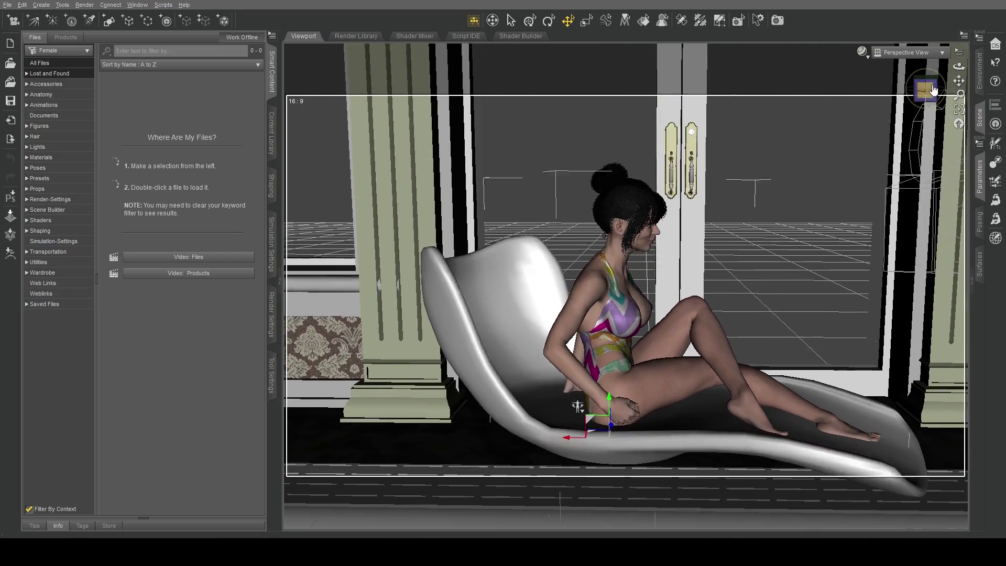
left_click(933, 90)
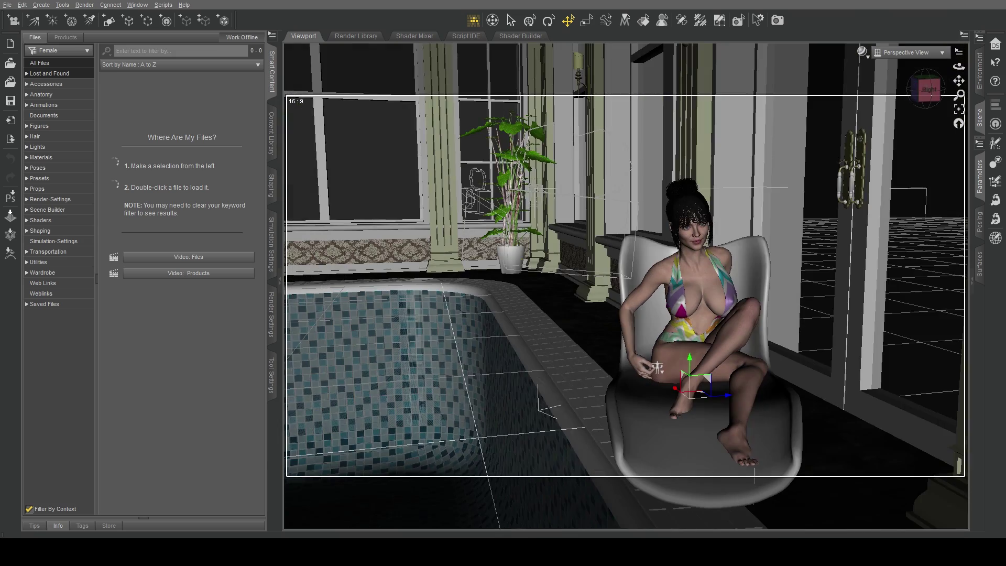
left_click_drag(736, 168, 783, 176)
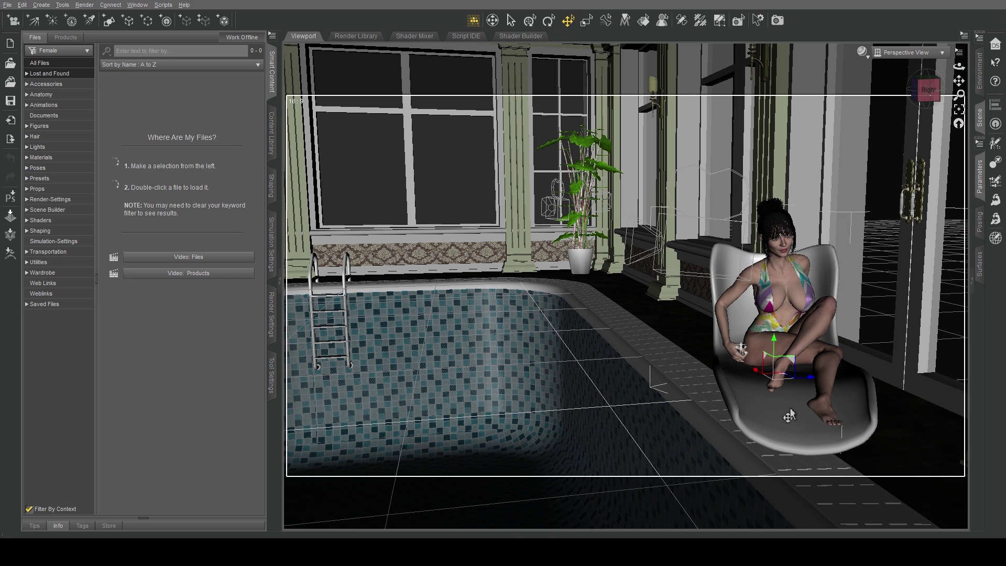
- Hide Mom_group and the Chaise Lounger in the Scene outline, then collapse the right panes
left_click_drag(790, 415, 550, 163, "alt")
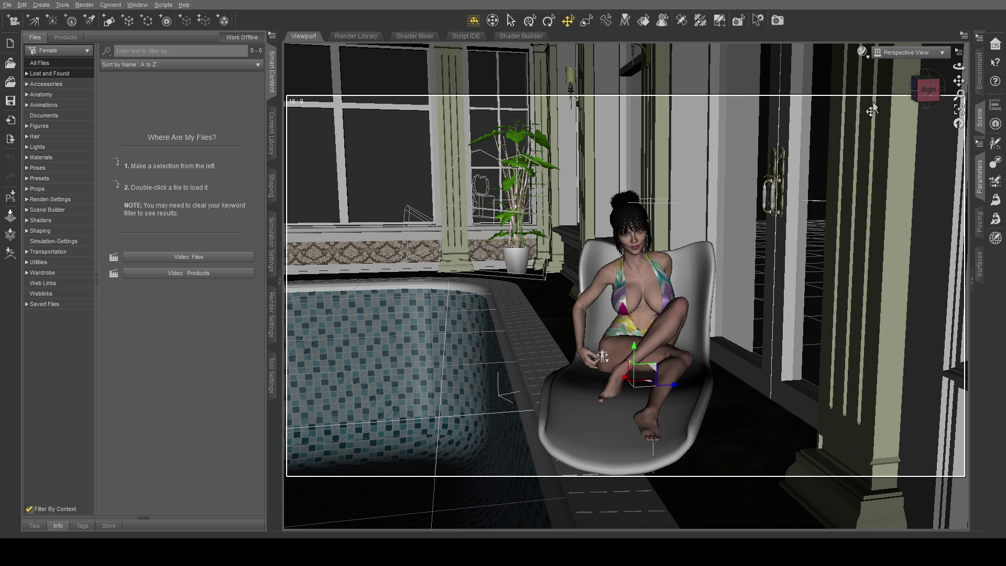
left_click_drag(959, 95, 962, 88)
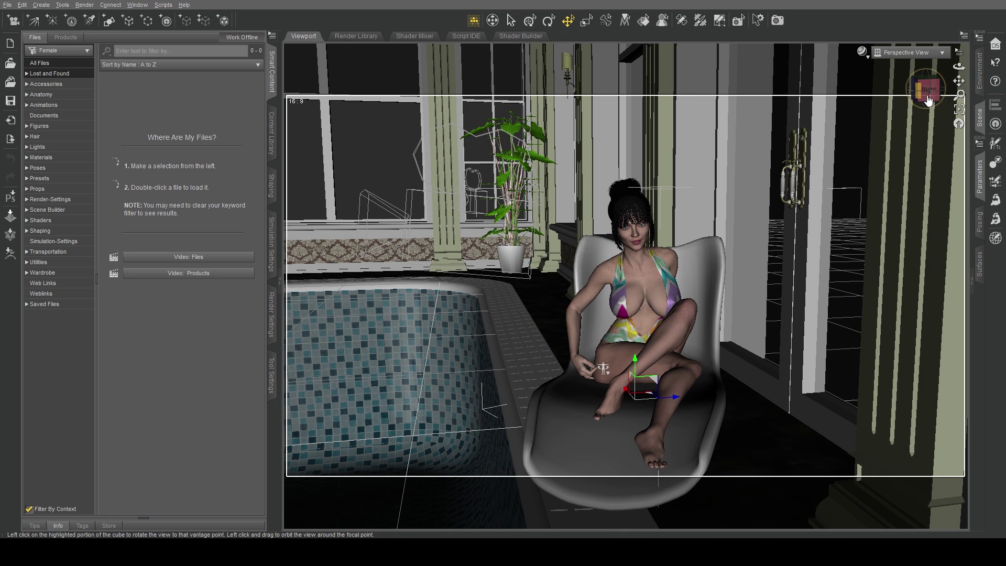
left_click(978, 119)
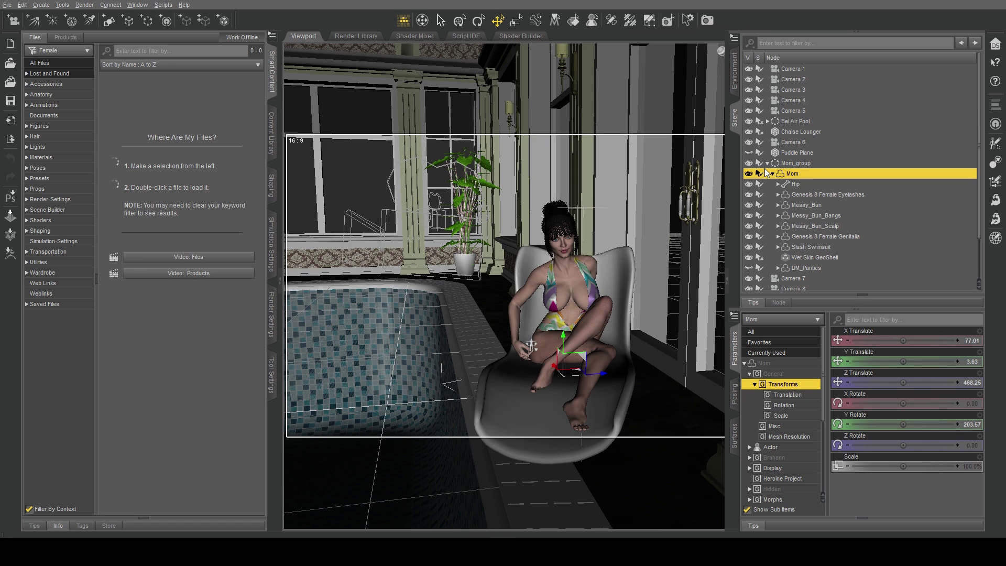
left_click(749, 163)
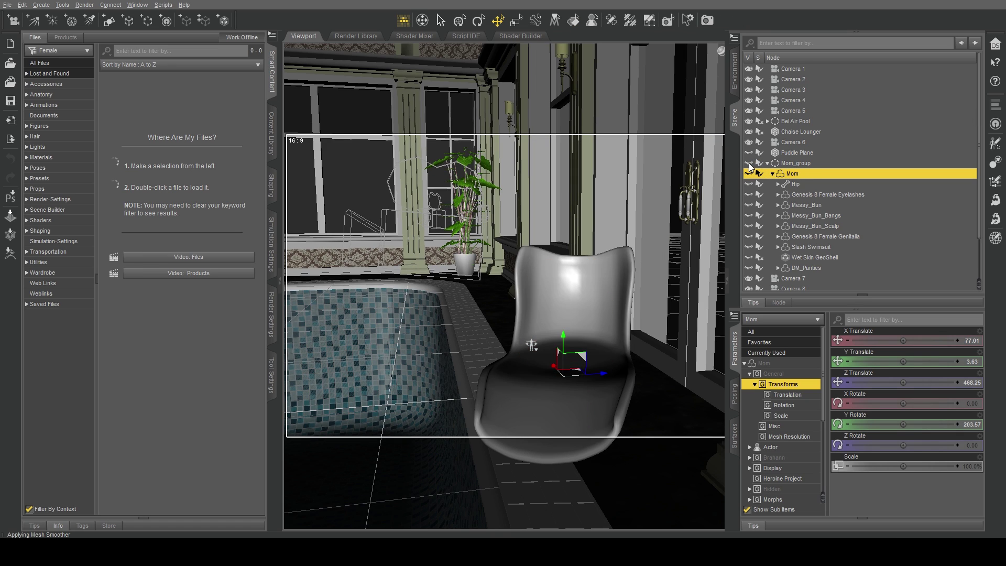
left_click(768, 163)
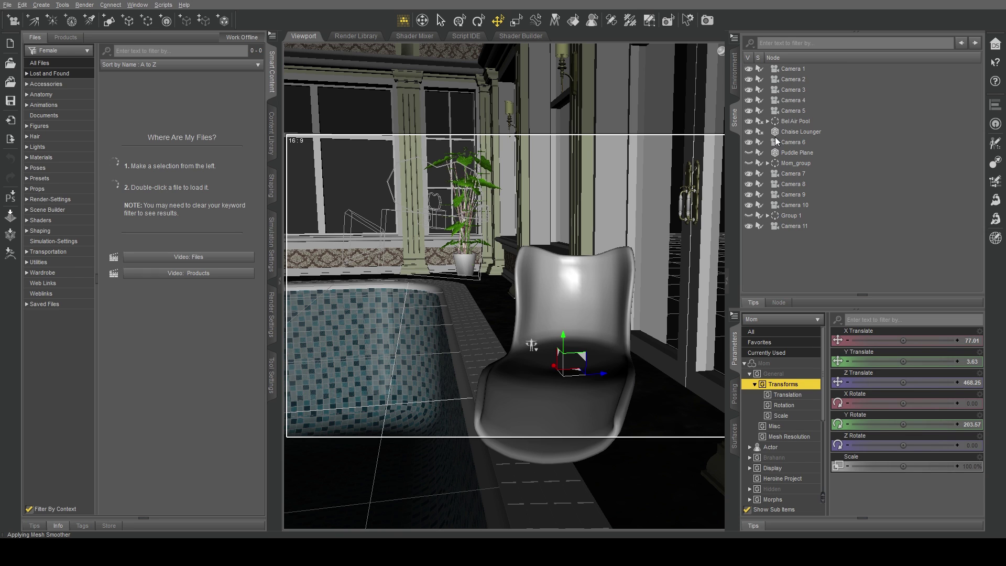
left_click(749, 132)
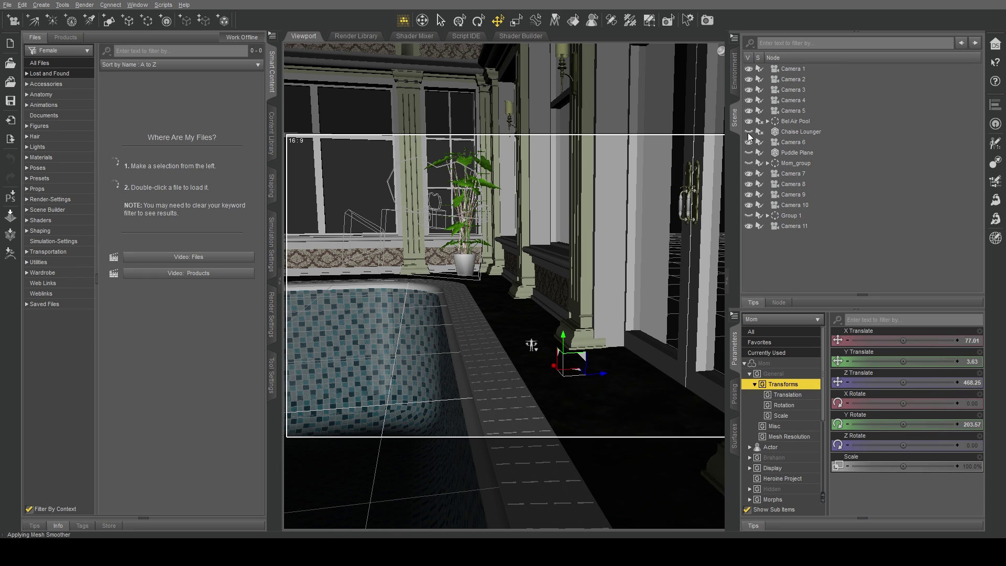
left_click(734, 118)
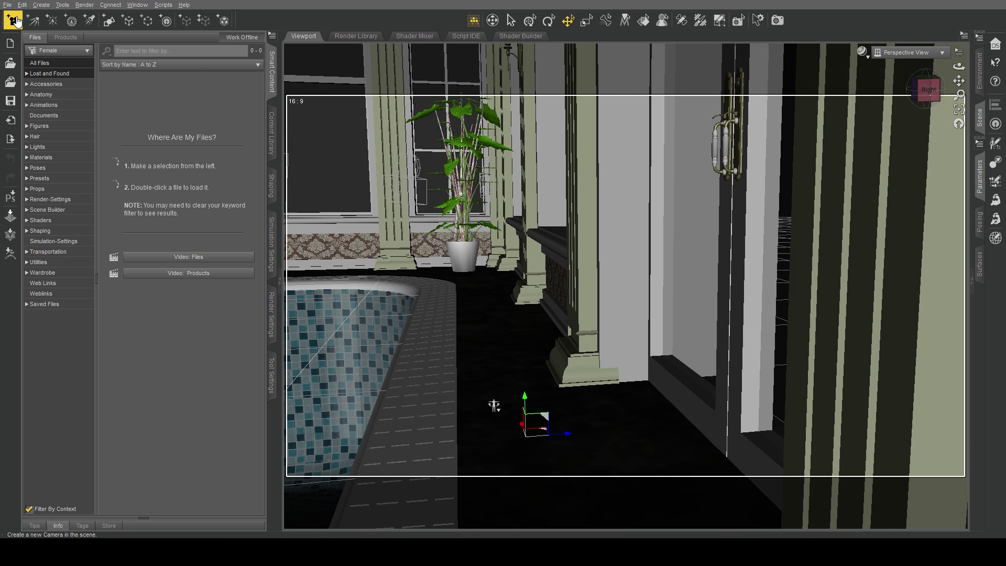
- Create Camera 12 and set its X, Y and Z Rotate to 0
left_click(15, 21)
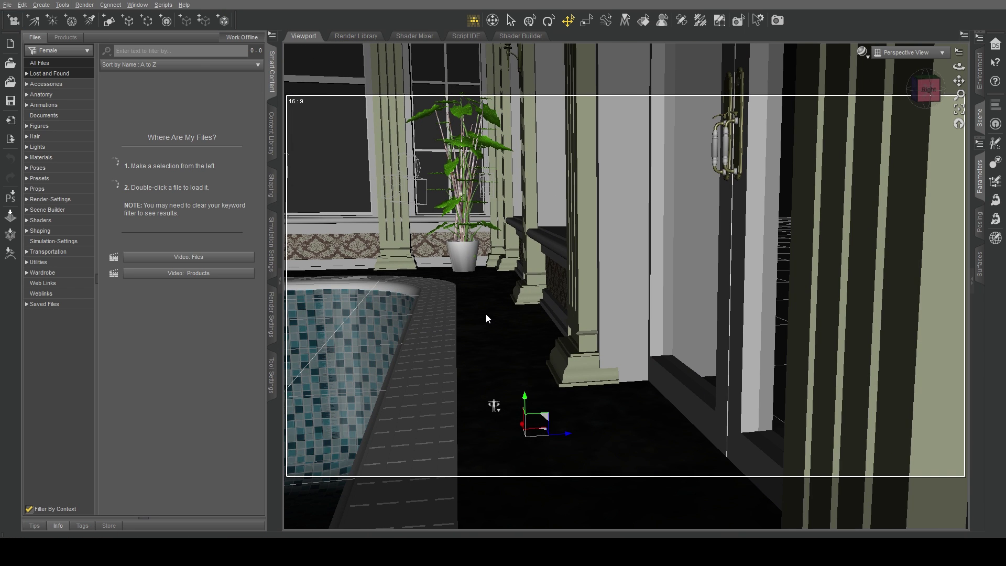
left_click(543, 354)
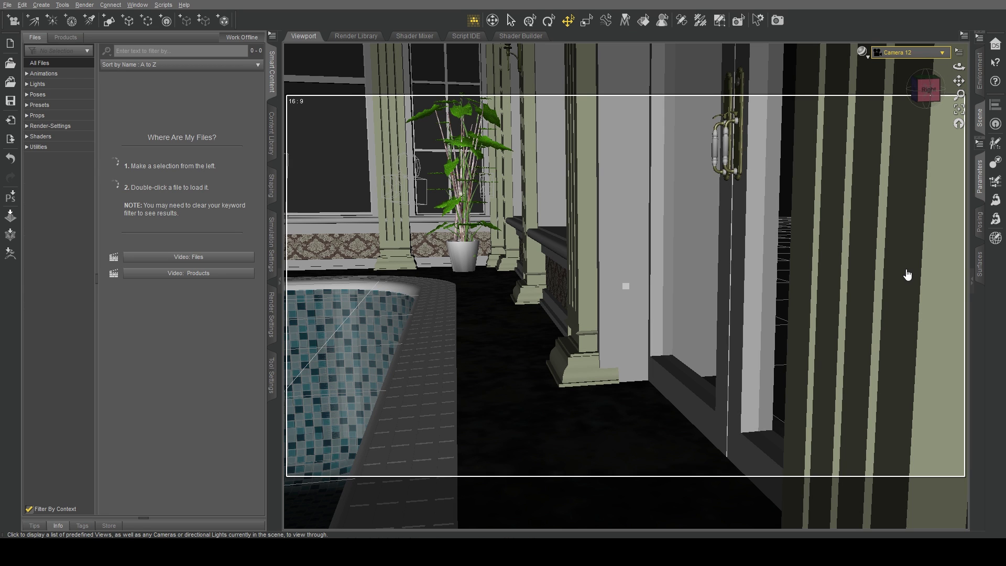
left_click(979, 176)
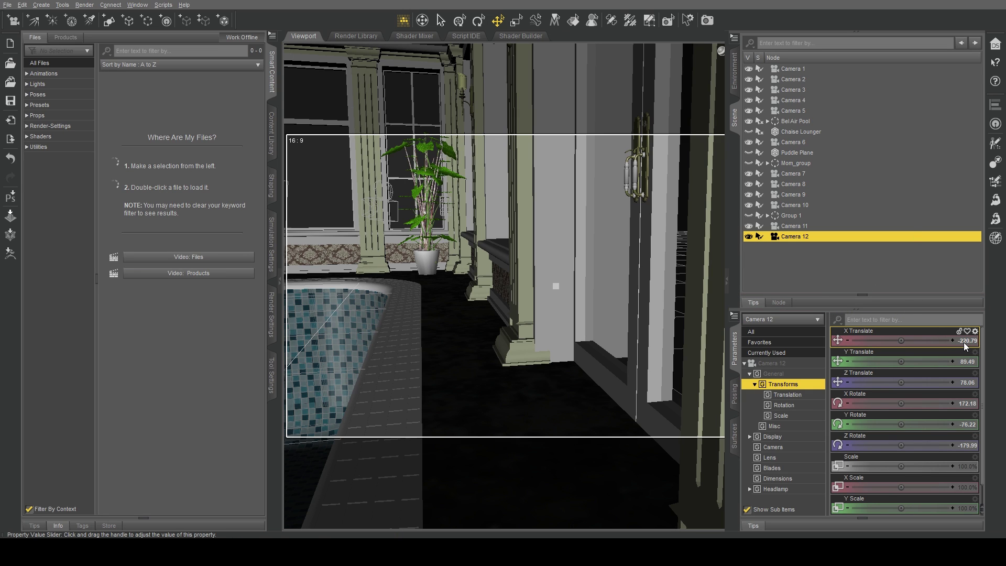
left_click(968, 402)
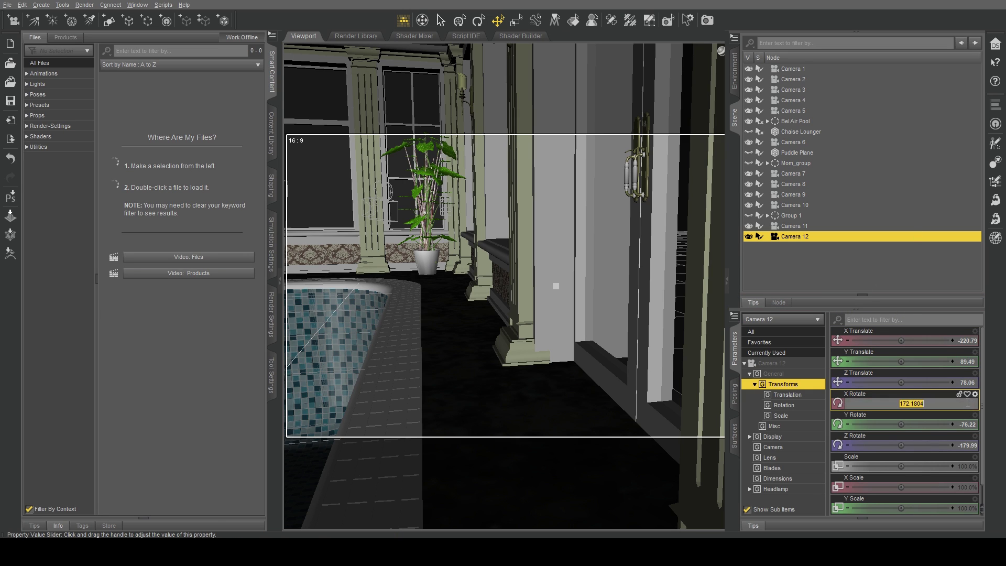
type("0")
key("Return")
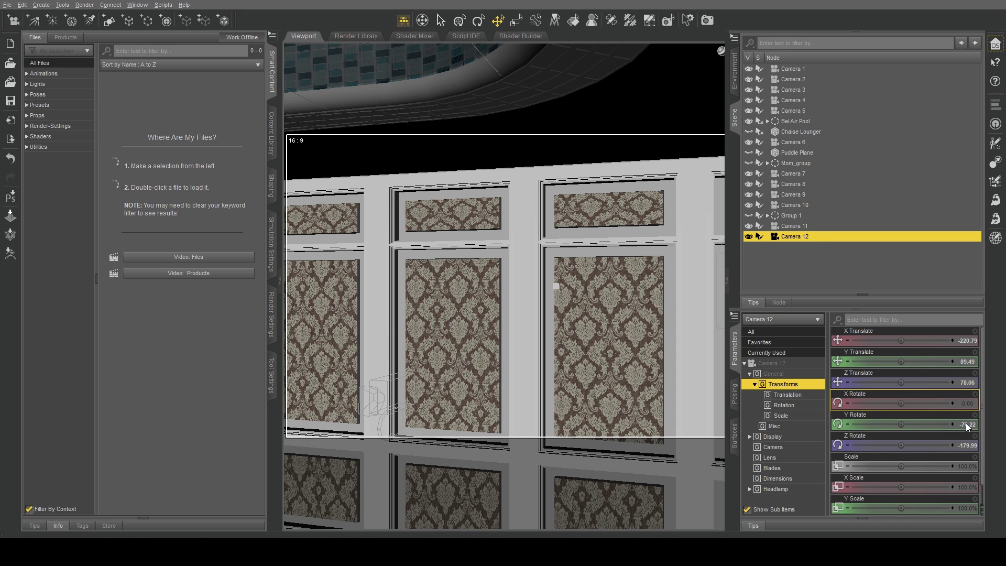
left_click(968, 424)
type("0")
key("Return")
left_click(968, 445)
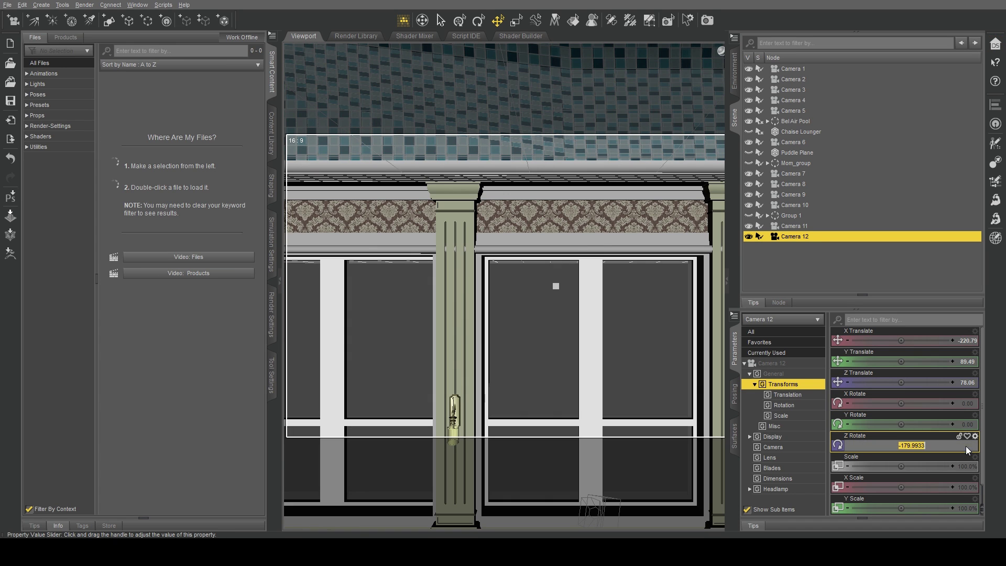
type("0")
key("Return")
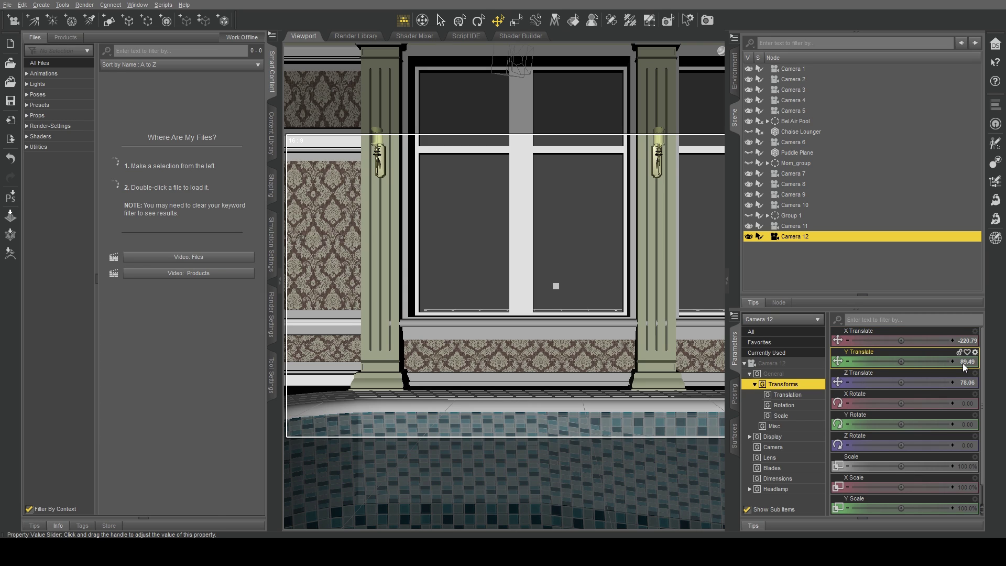
- Set Camera 12's Y Translate to 90 and show its Lens properties
left_click(963, 363)
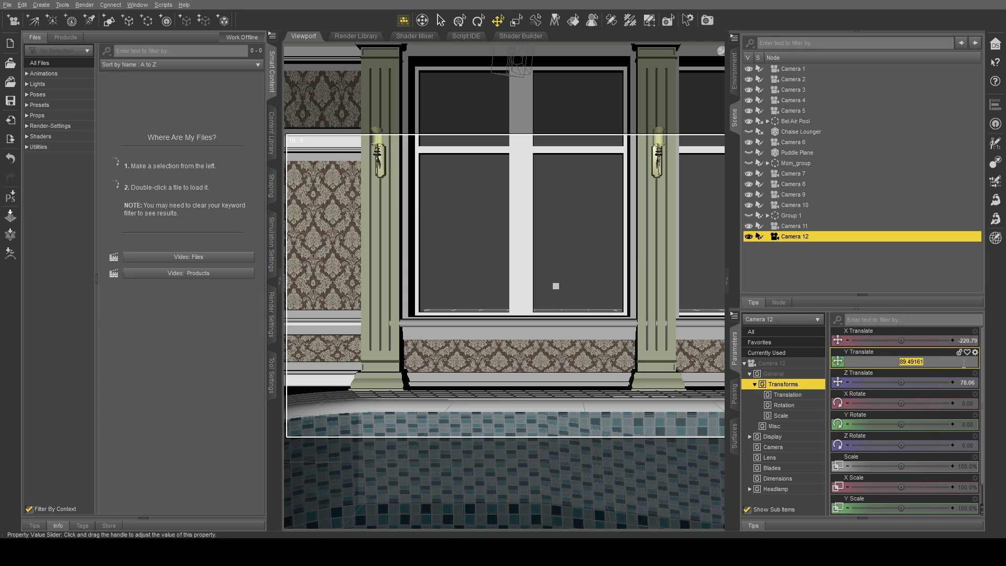
type("90")
key("Return")
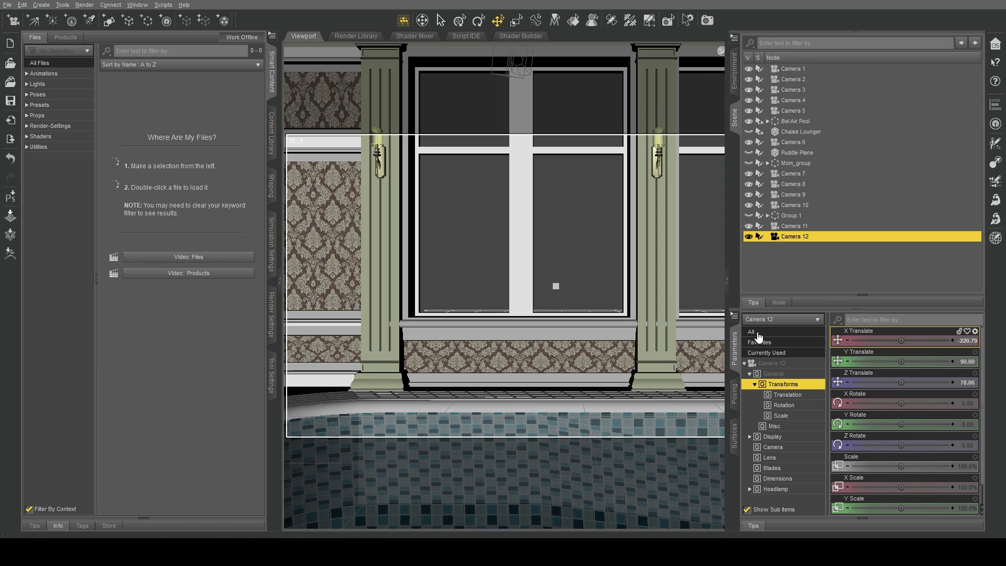
left_click(786, 459)
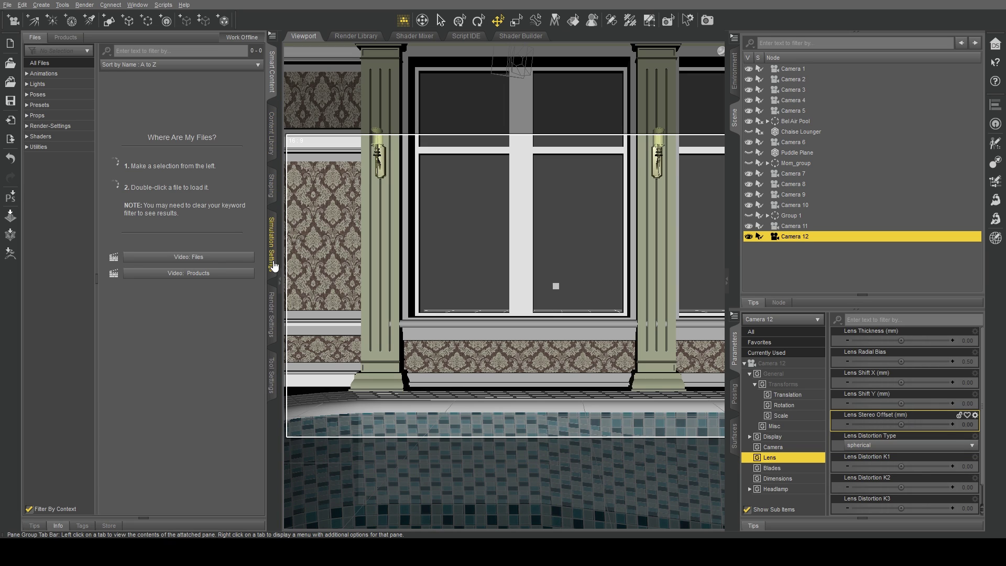
- In General render settings, set Aspect Ratio 16:8 and pixel width 8000 for 8000 × 4000
left_click(272, 304)
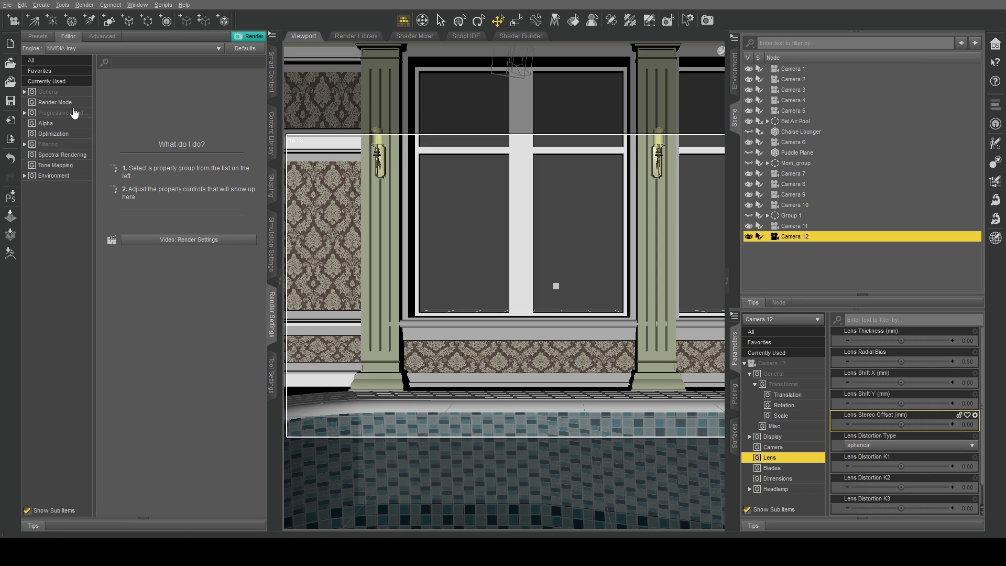
left_click(59, 92)
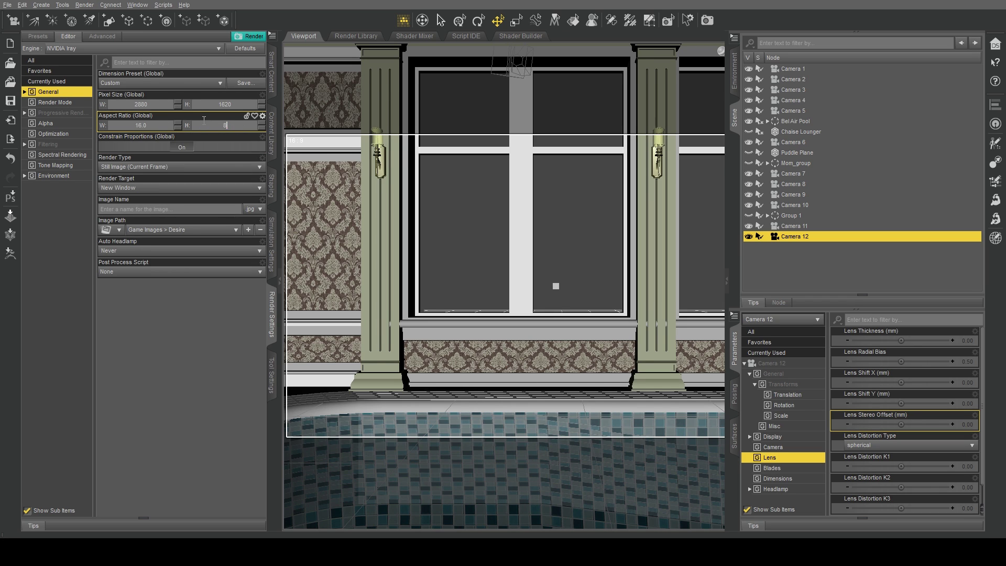
type("8")
key("Return")
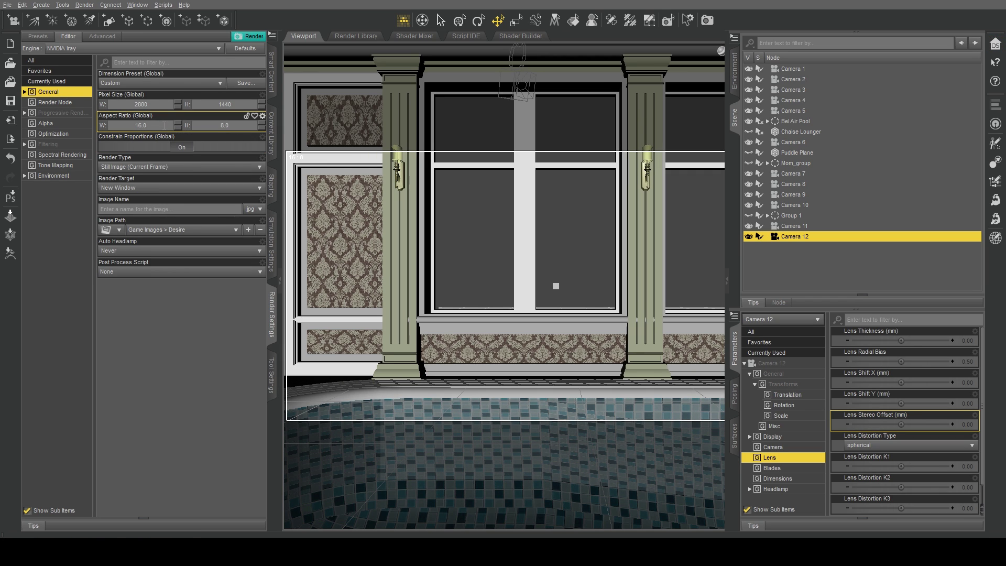
key("Tab")
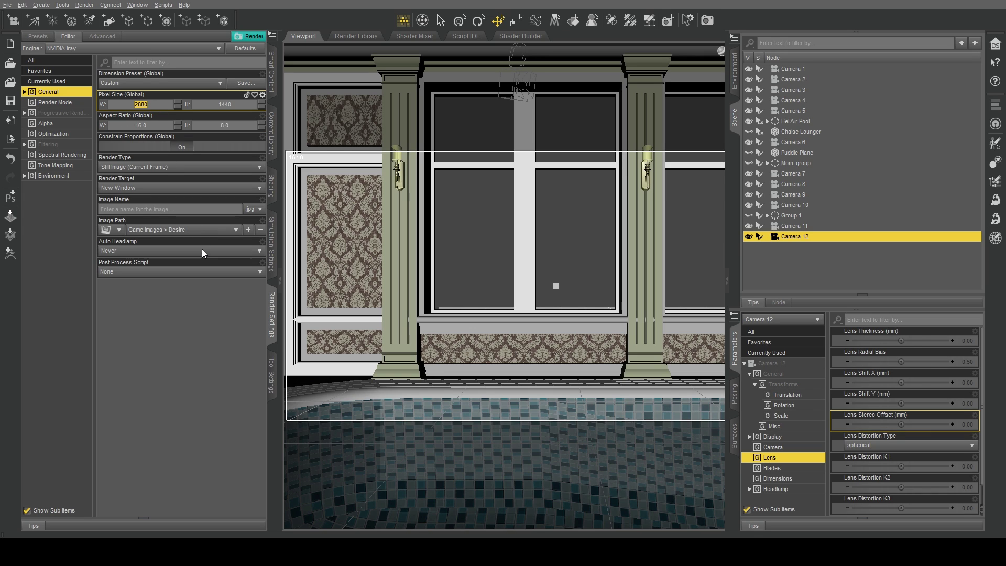
type("8000")
- Collapse the right dock and switch the viewport to an NVIDIA Iray live preview
left_click(736, 128)
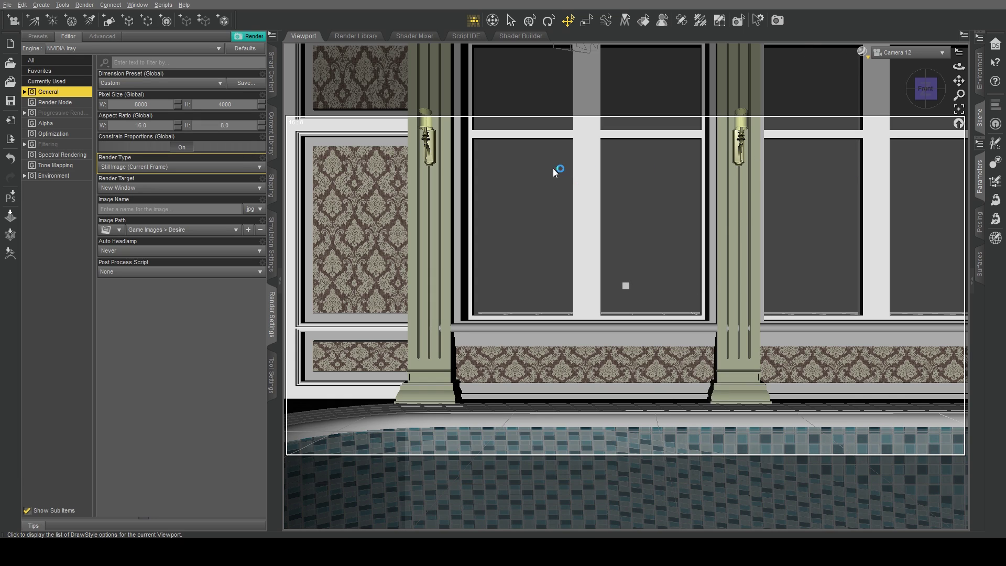
key("ctrl+shift+i")
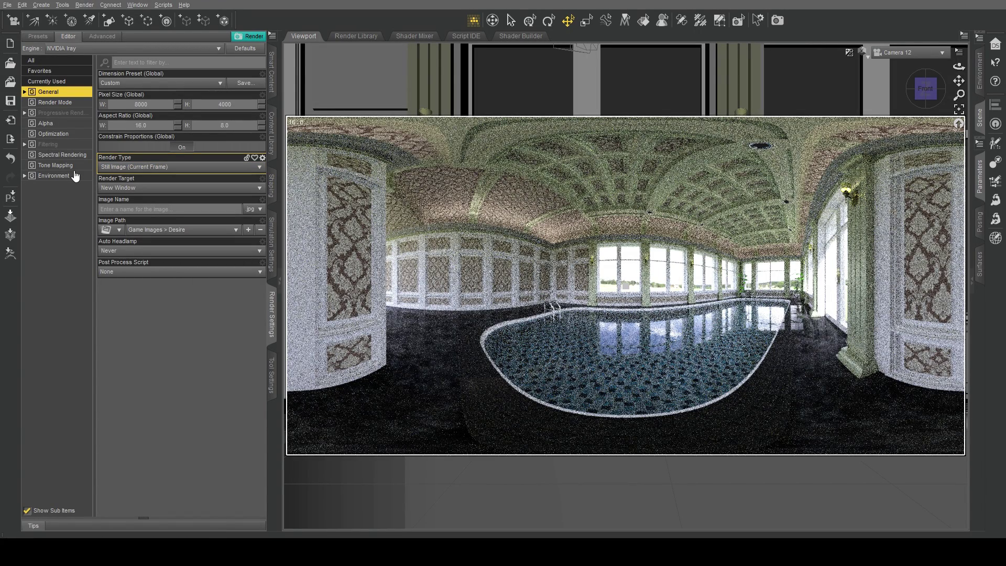
- Set the tone-mapping F/Stop to 8
left_click(57, 166)
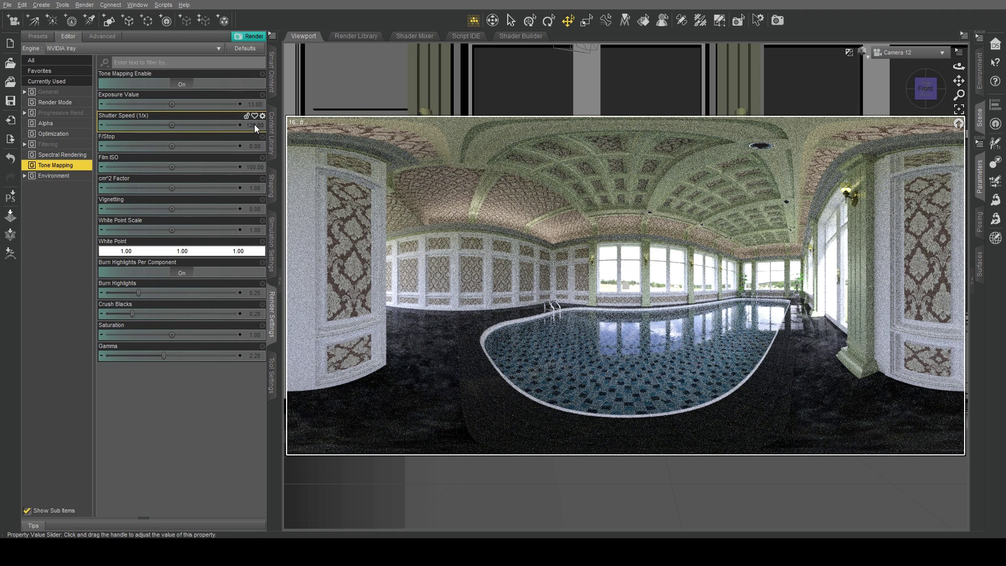
double_click(253, 146)
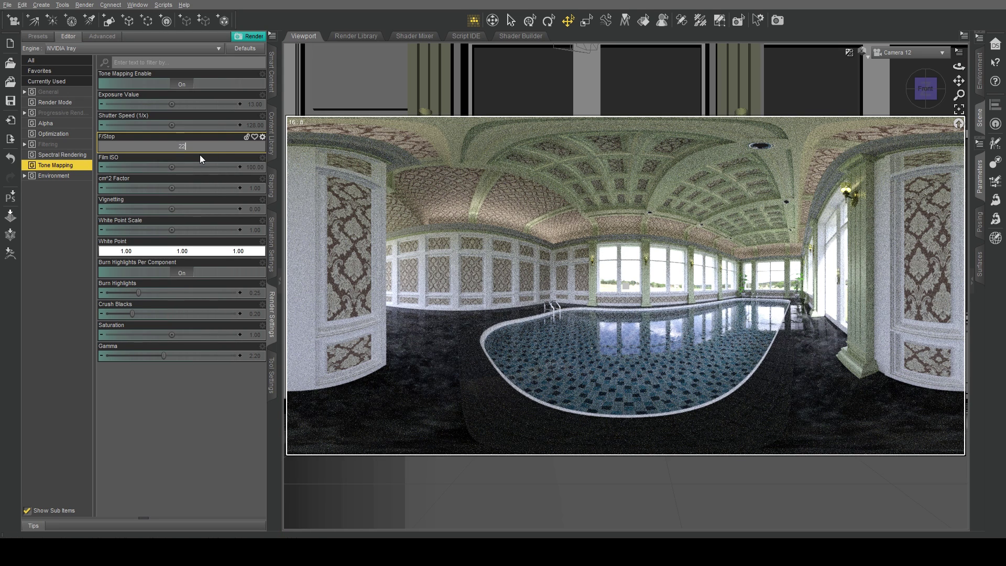
left_click(170, 143)
type("8")
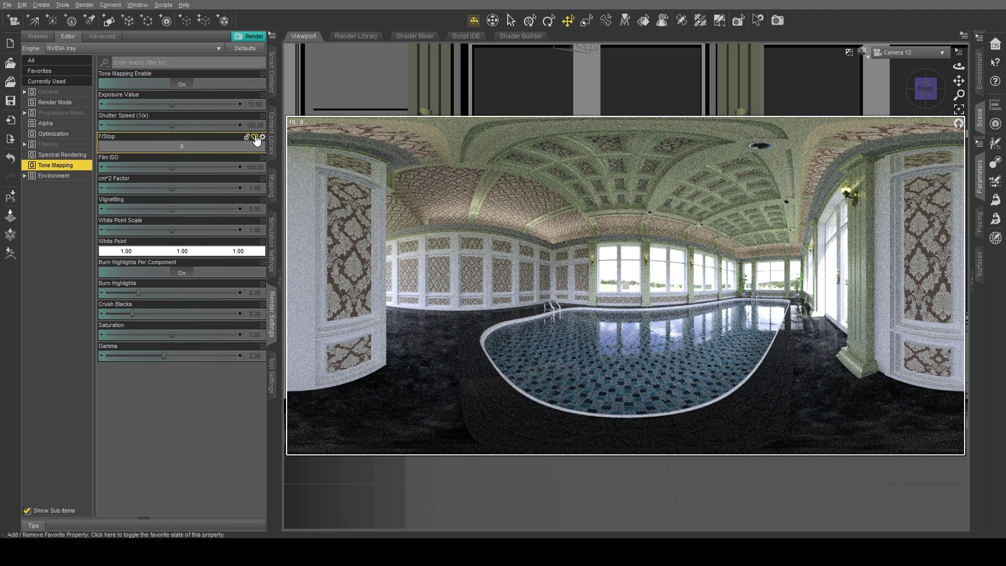
key("Return")
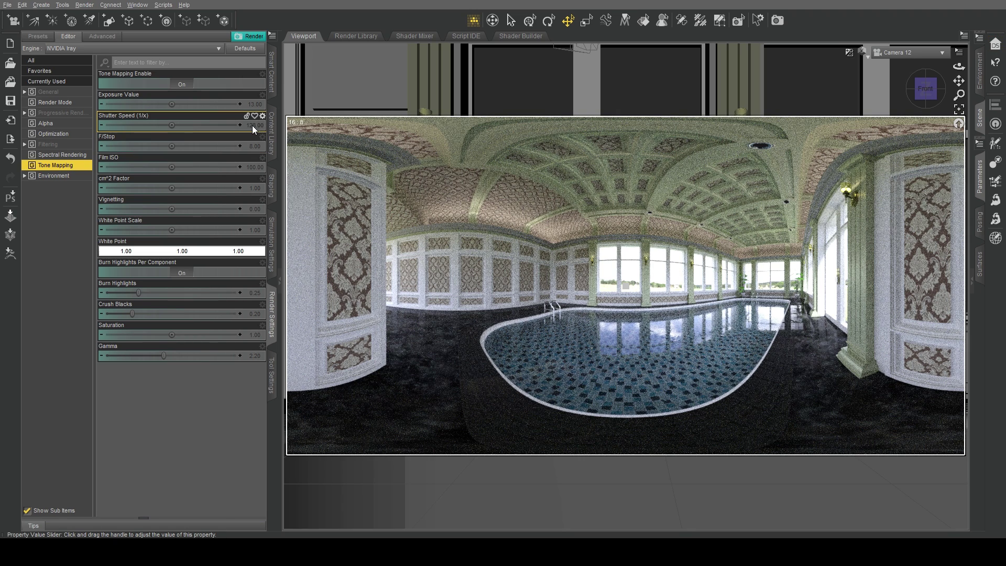
- Try Shutter Speeds of 500 and then 30
left_click(252, 125)
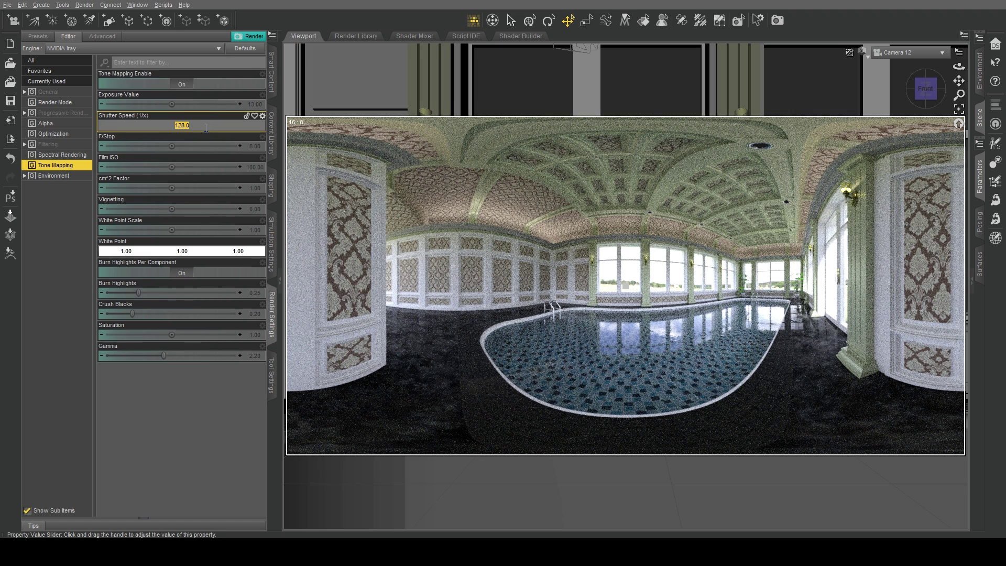
type("500")
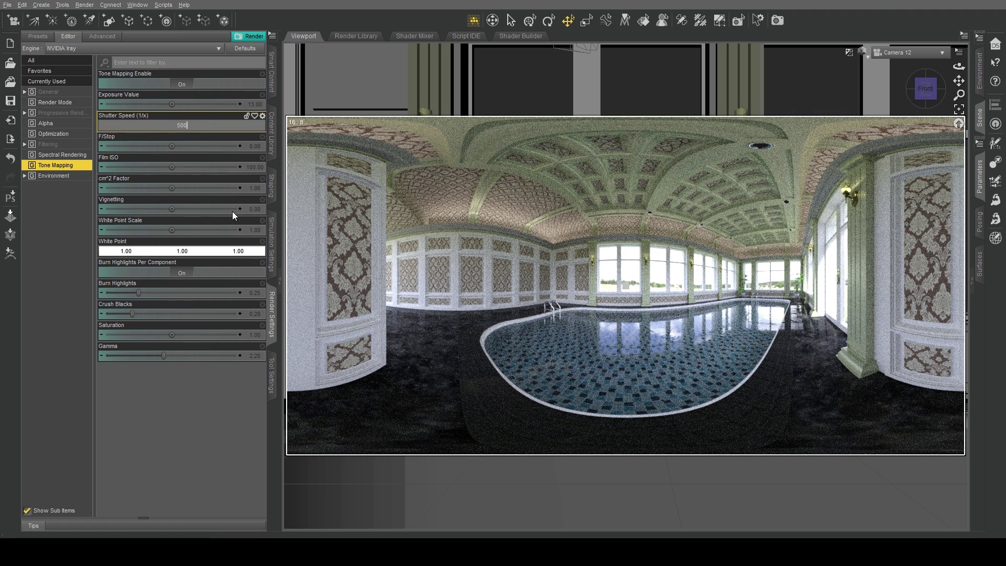
key("Return")
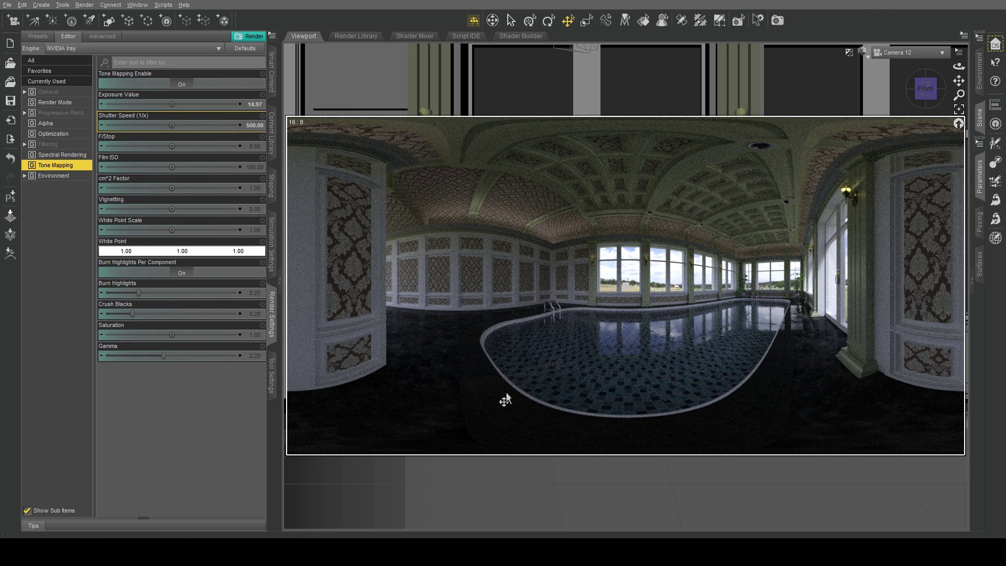
left_click(251, 124)
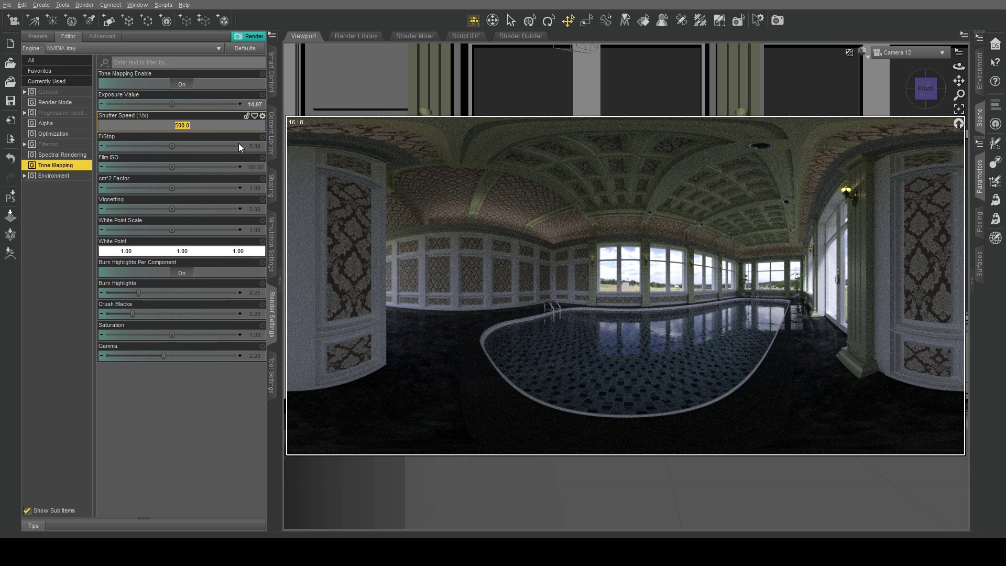
type("30")
key("Return")
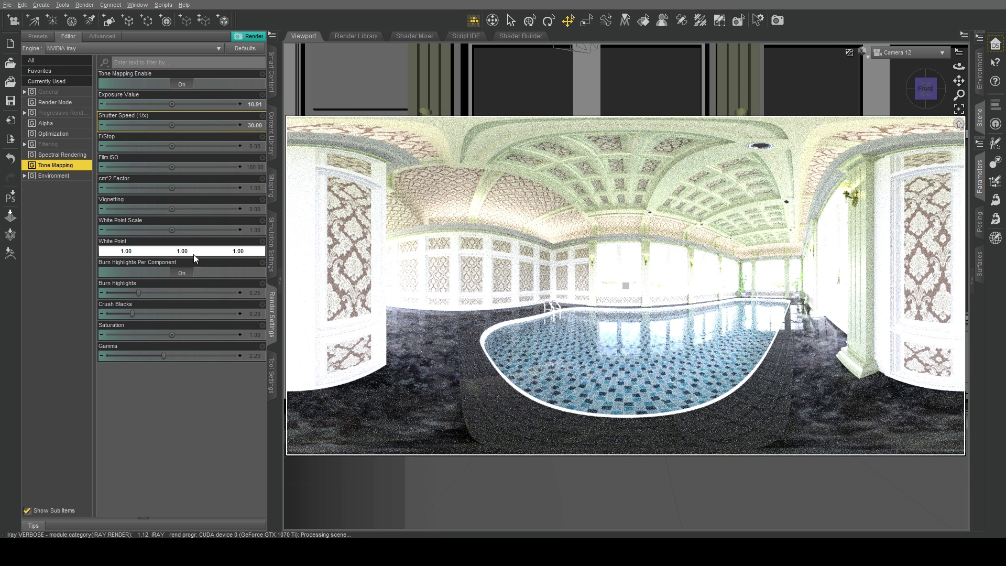
- Retry Shutter Speeds 128 and 500, settling on 30 for a brighter exposure
left_click(259, 126)
type("128")
key("Return")
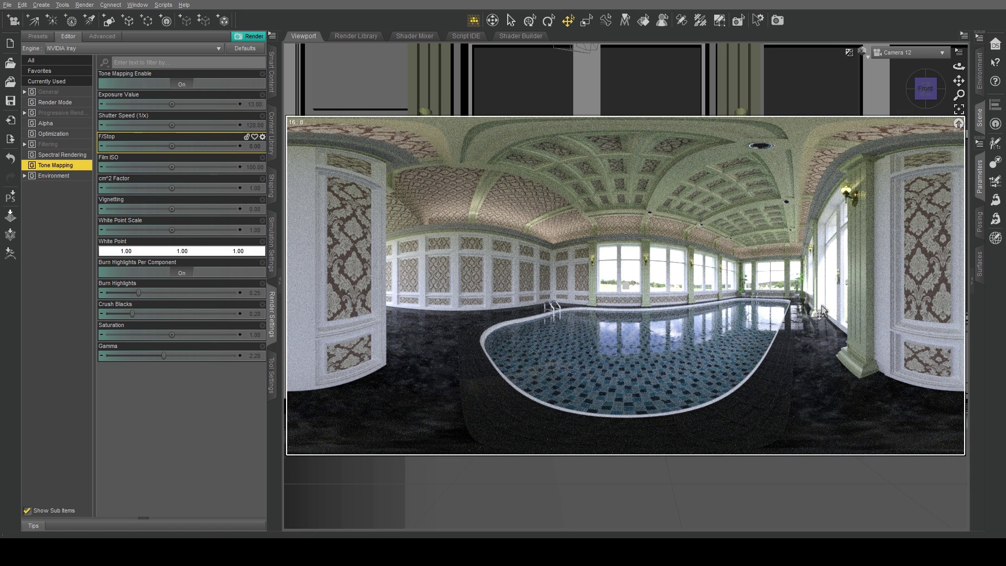
left_click(259, 125)
type("500")
key("Return")
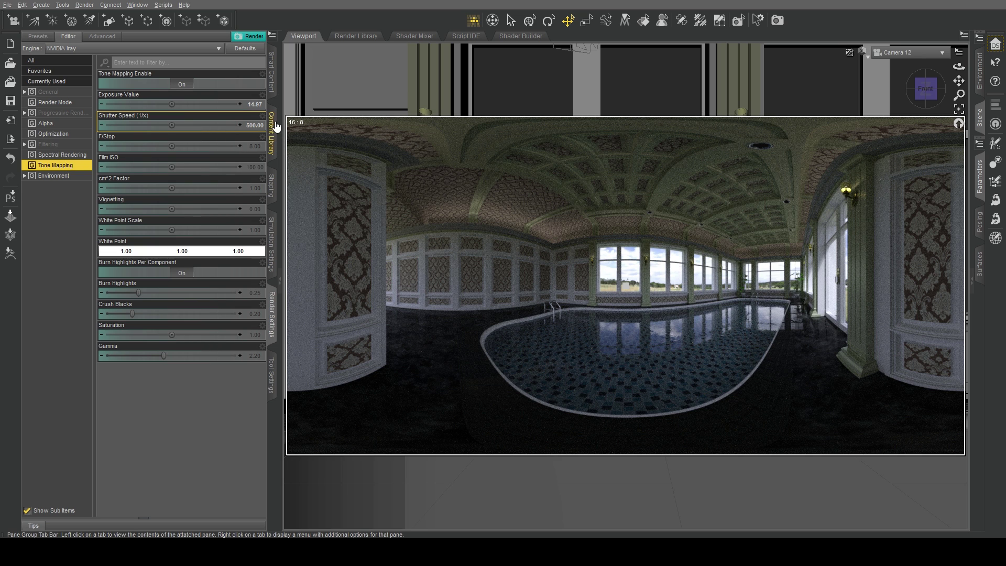
left_click(252, 123)
type("30")
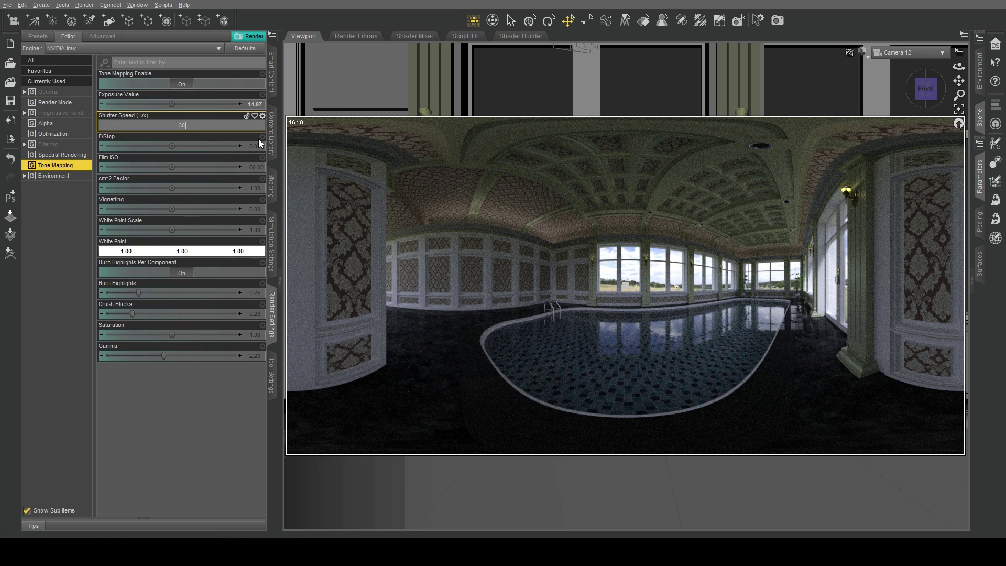
key("Return")
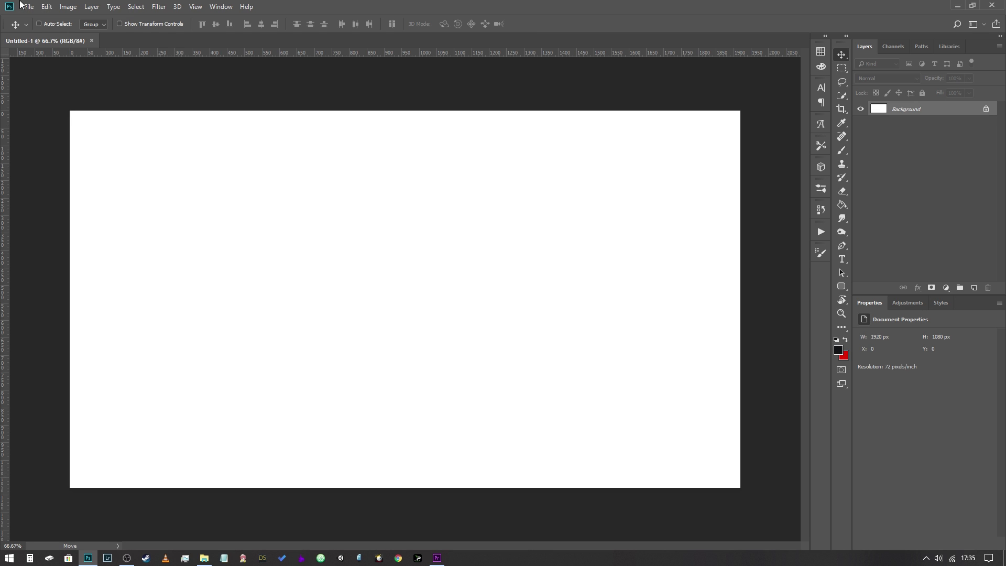
- Load test_01.jpg, test_02.jpg and test_03.jpg into Merge to HDR Pro and run the merge
left_click(29, 5)
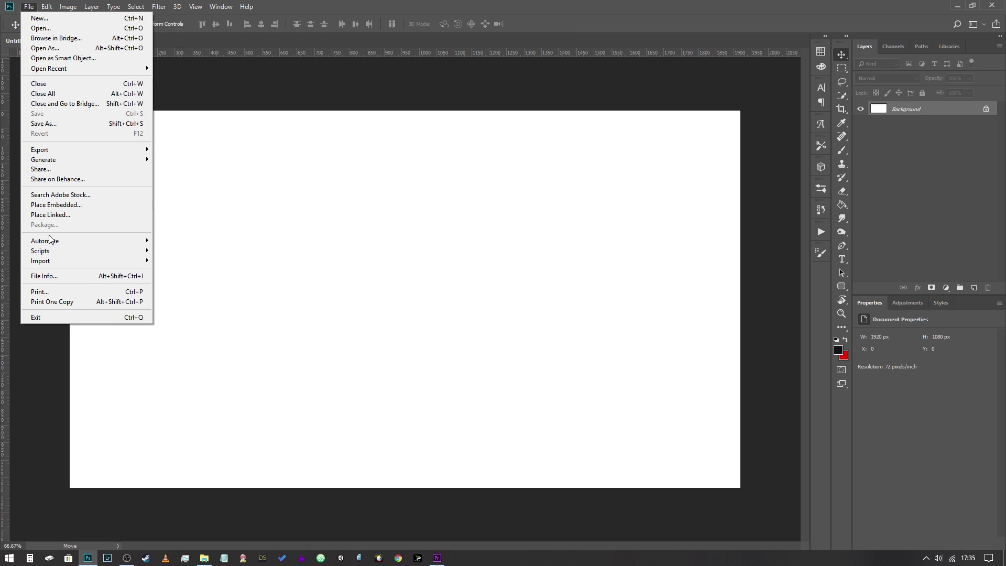
mouse_move(55, 241)
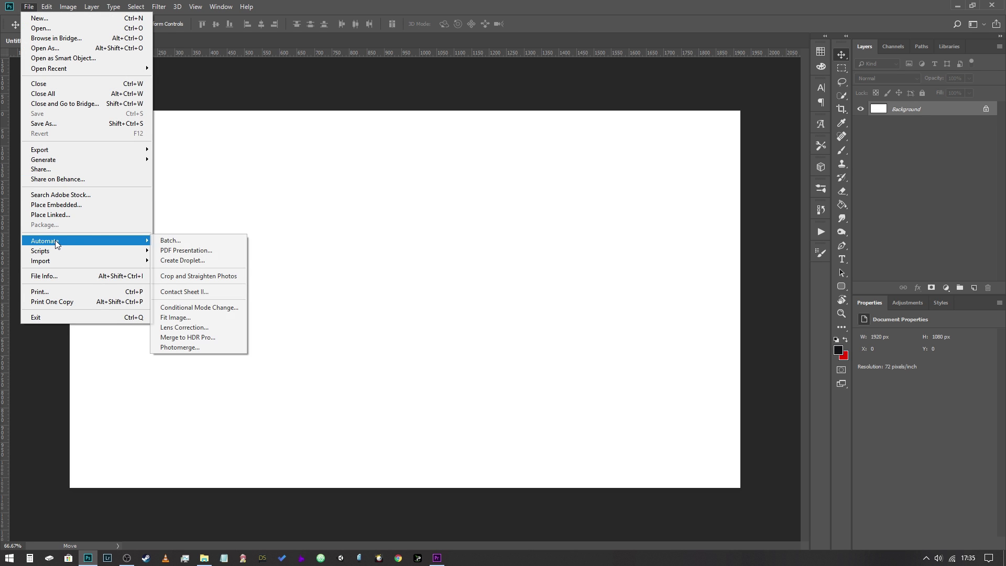
left_click(195, 337)
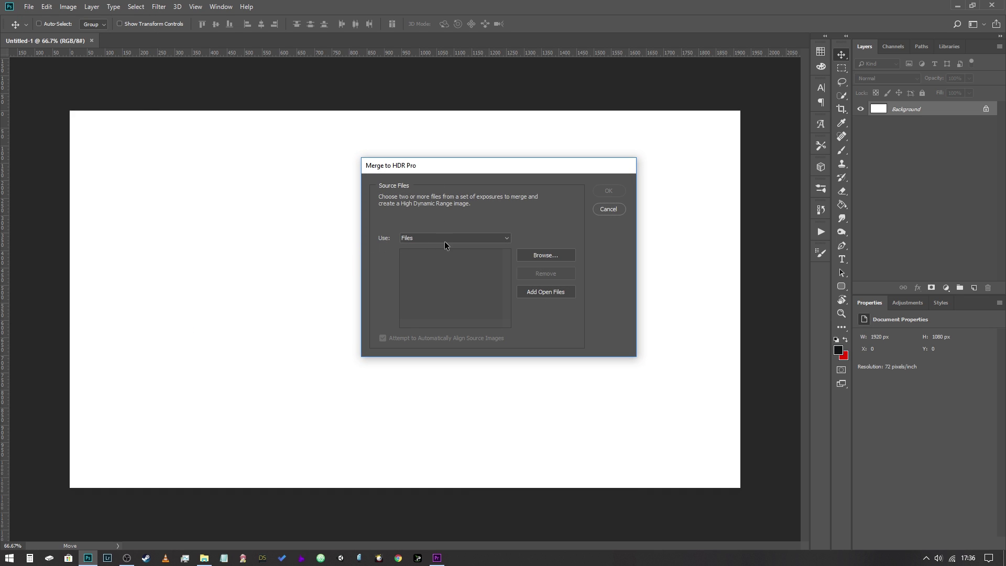
left_click(554, 257)
left_click_drag(742, 445, 540, 378)
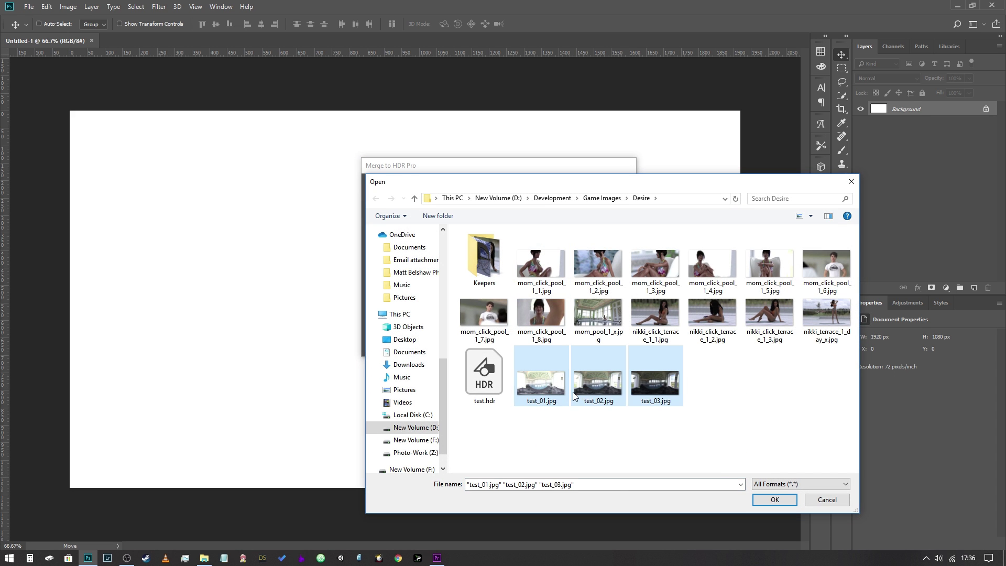
left_click(775, 504)
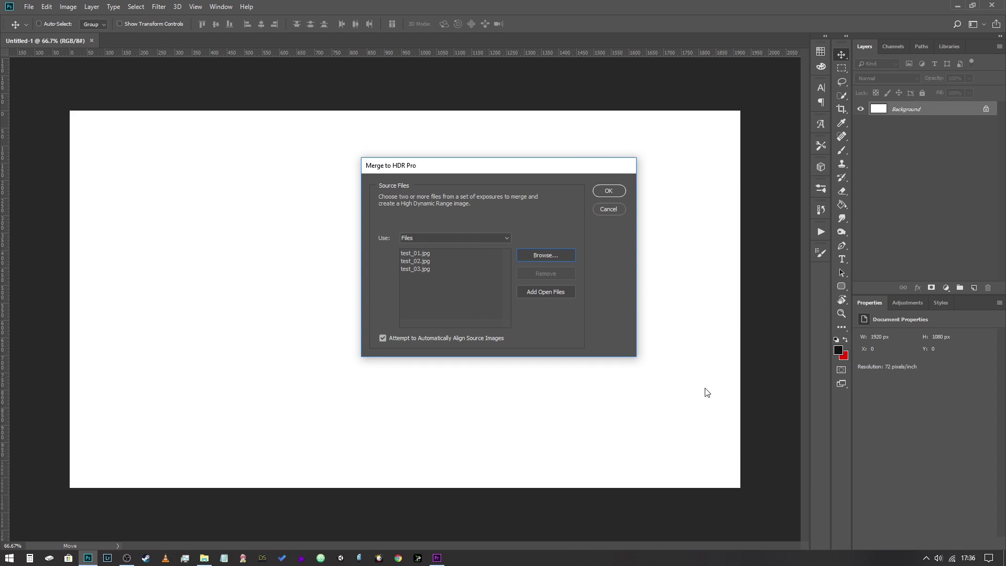
left_click(608, 192)
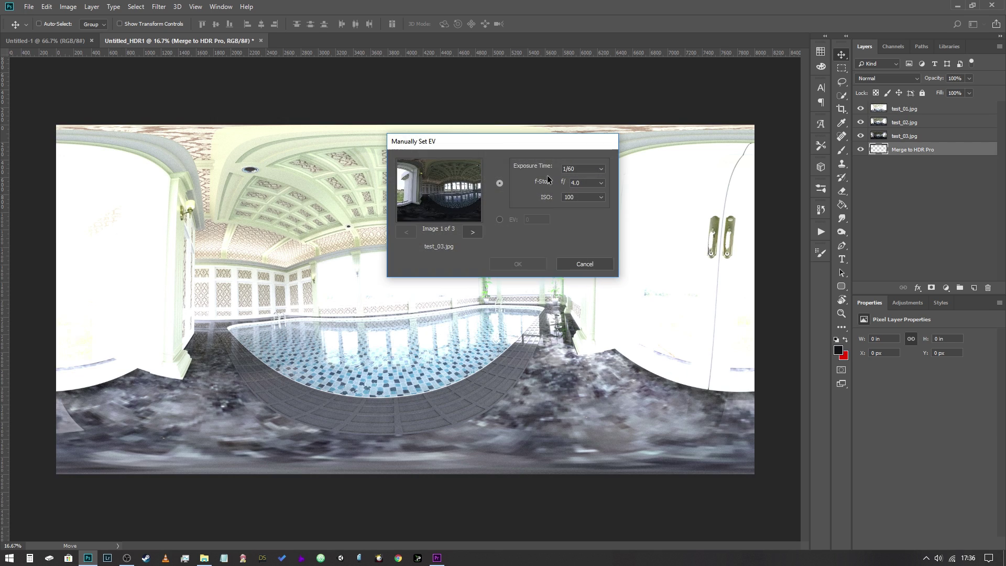
- Set test_03.jpg's exposure to 1/500 at f/8.0
left_click_drag(495, 145, 360, 188)
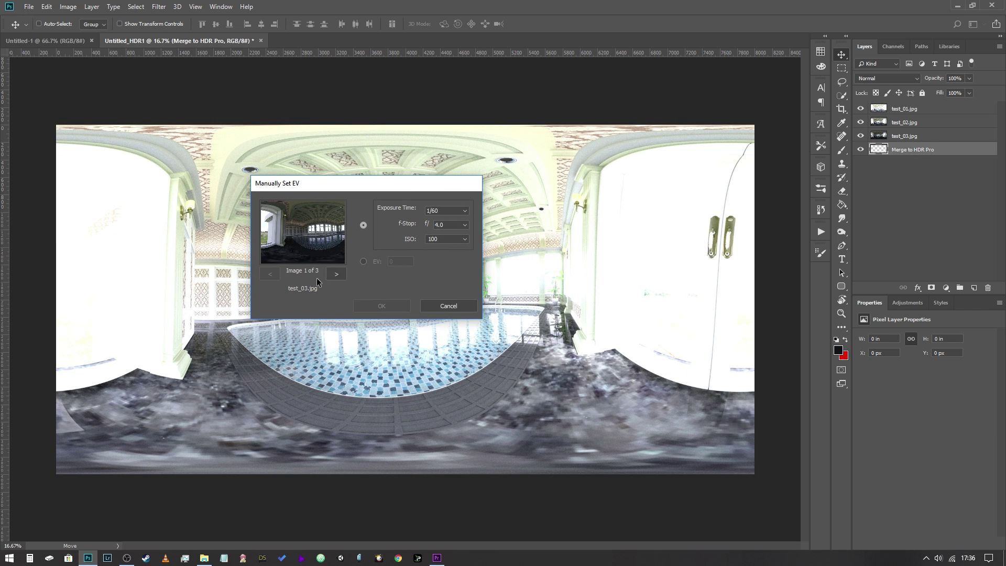
left_click(337, 275)
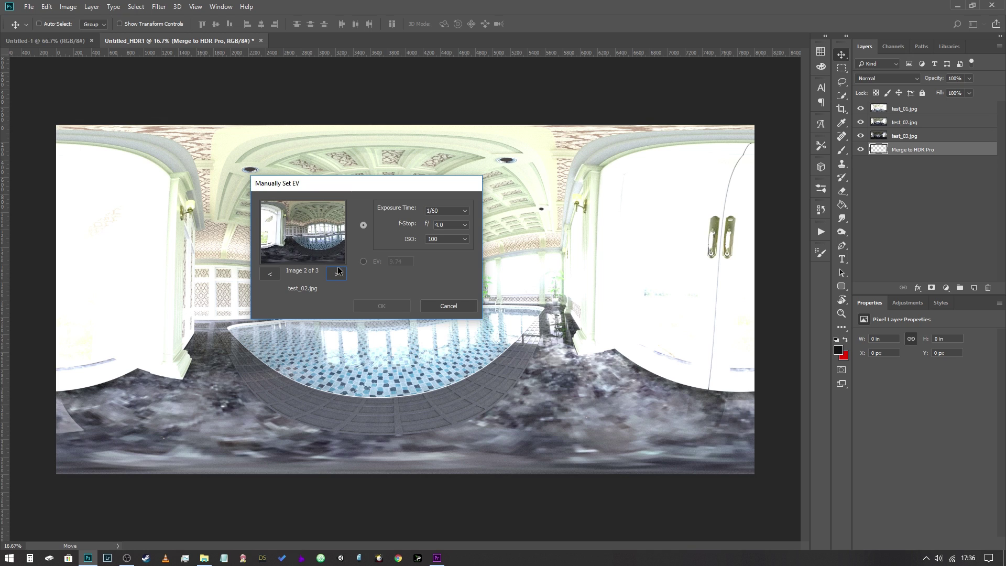
left_click(335, 275)
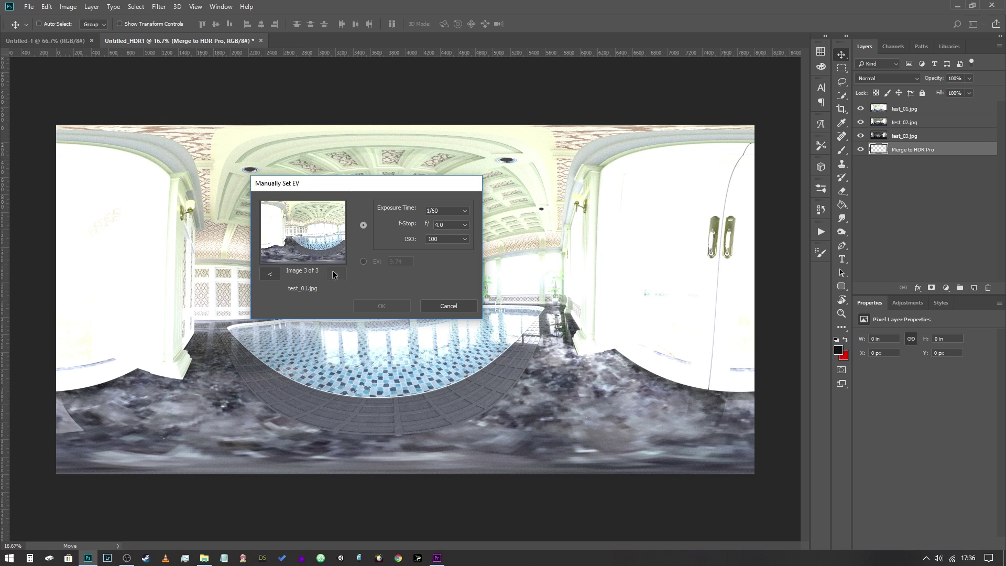
left_click(272, 274)
left_click(271, 274)
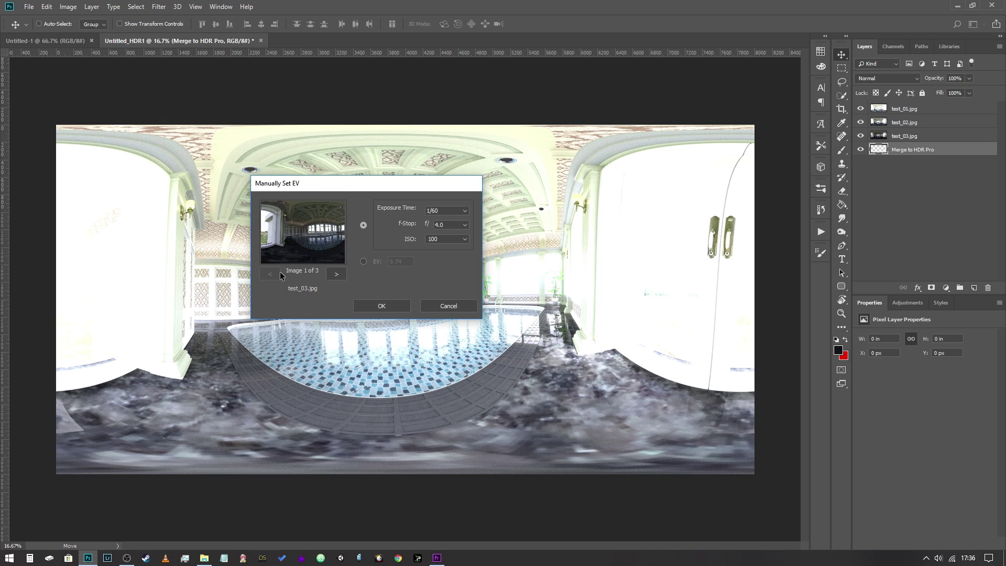
left_click(464, 213)
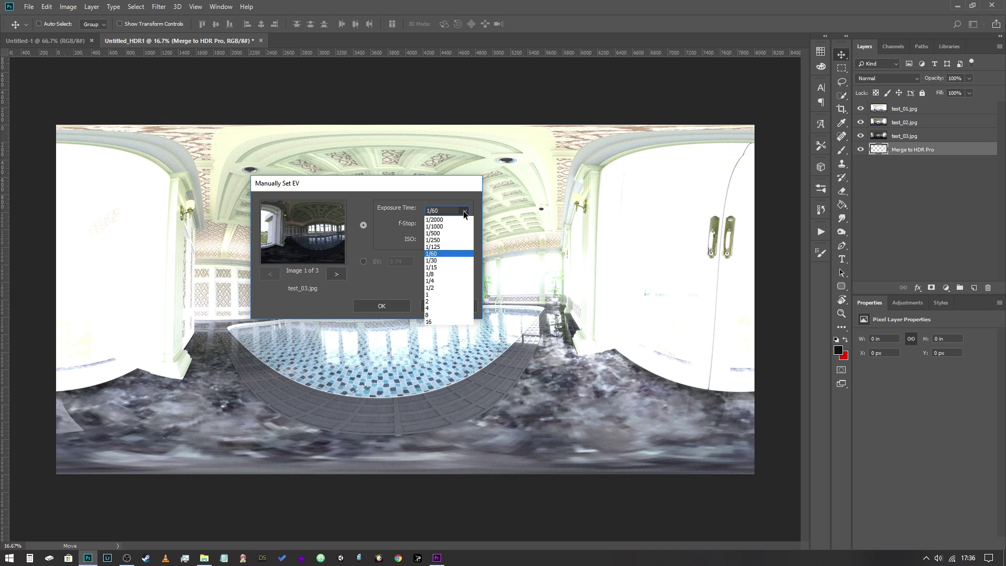
left_click(435, 232)
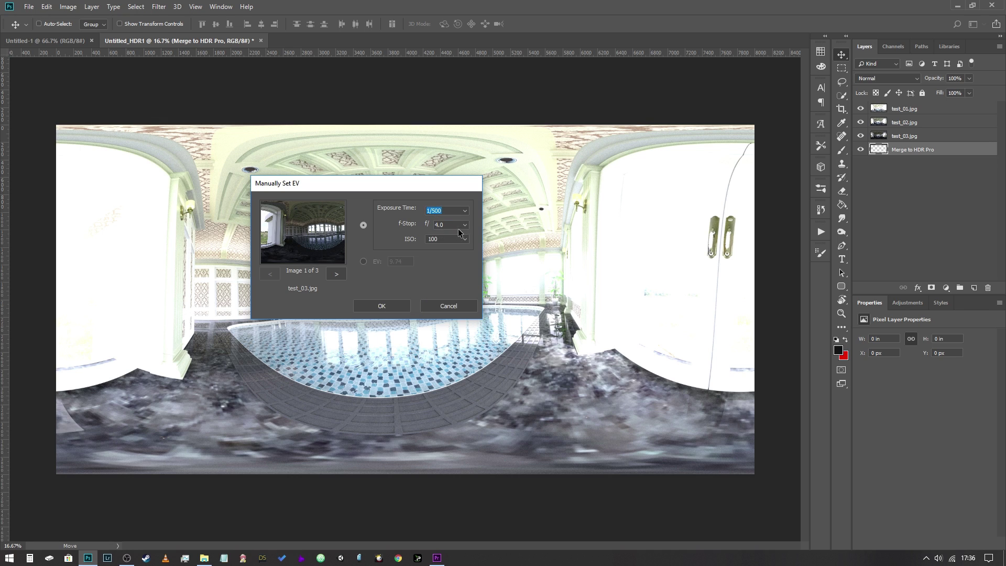
left_click(465, 225)
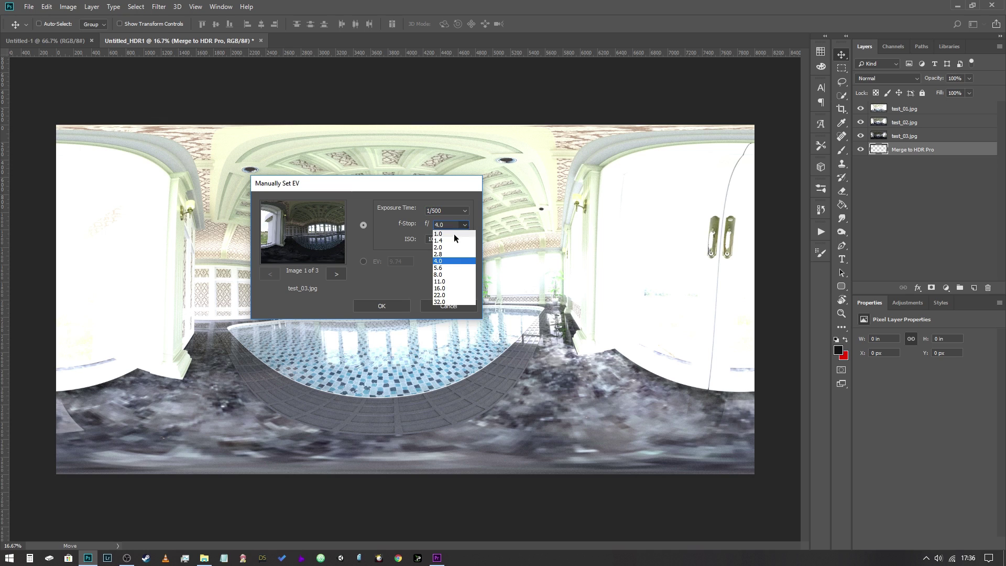
left_click(440, 275)
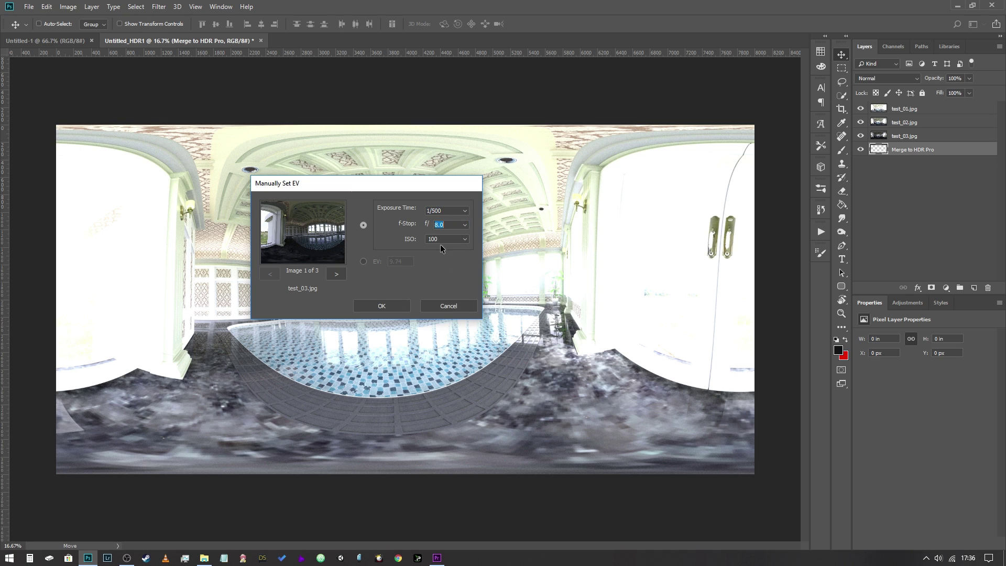
- Set test_02.jpg's exposure to 1/125 at f/8.0
left_click(339, 275)
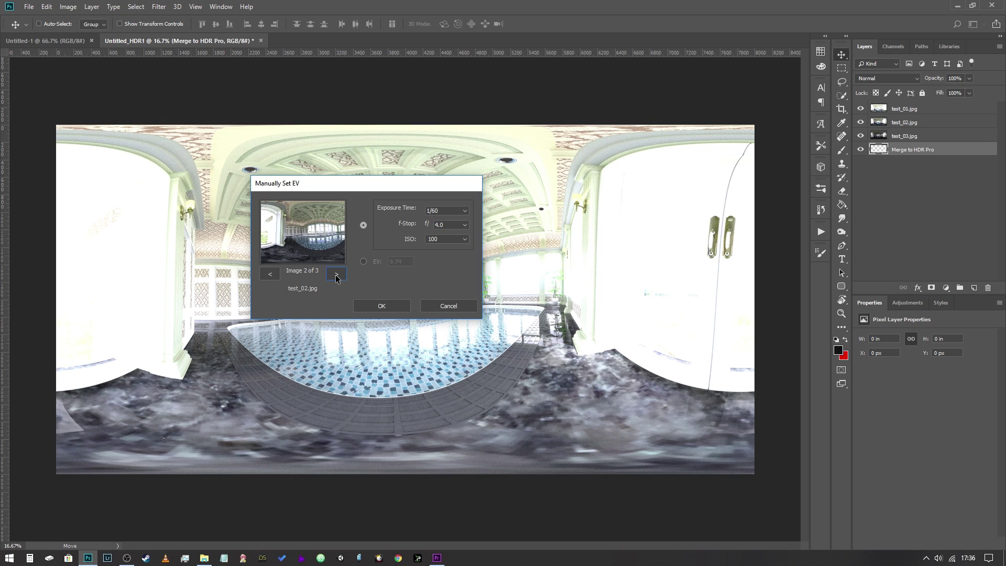
left_click(465, 211)
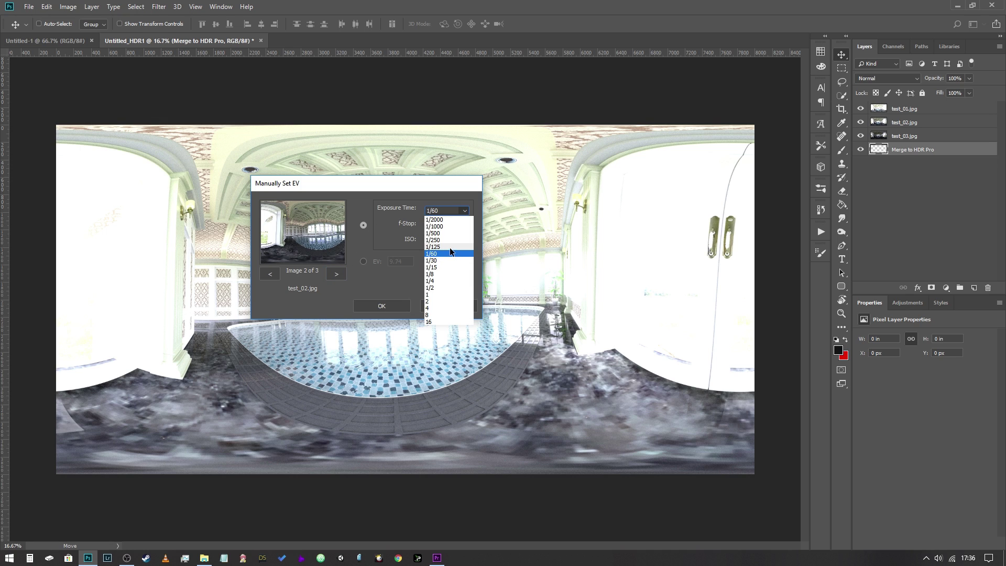
left_click(449, 246)
left_click(464, 225)
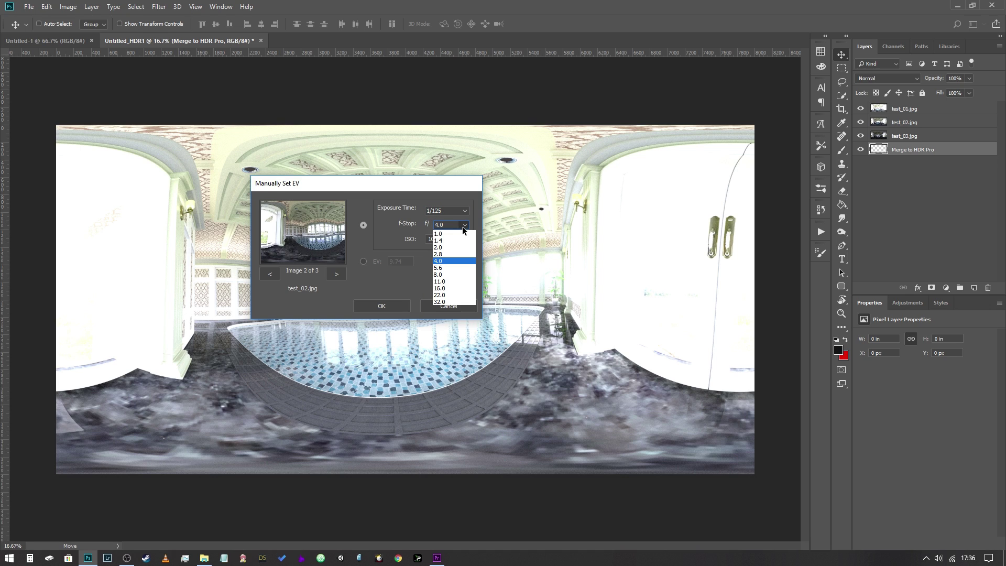
left_click(440, 274)
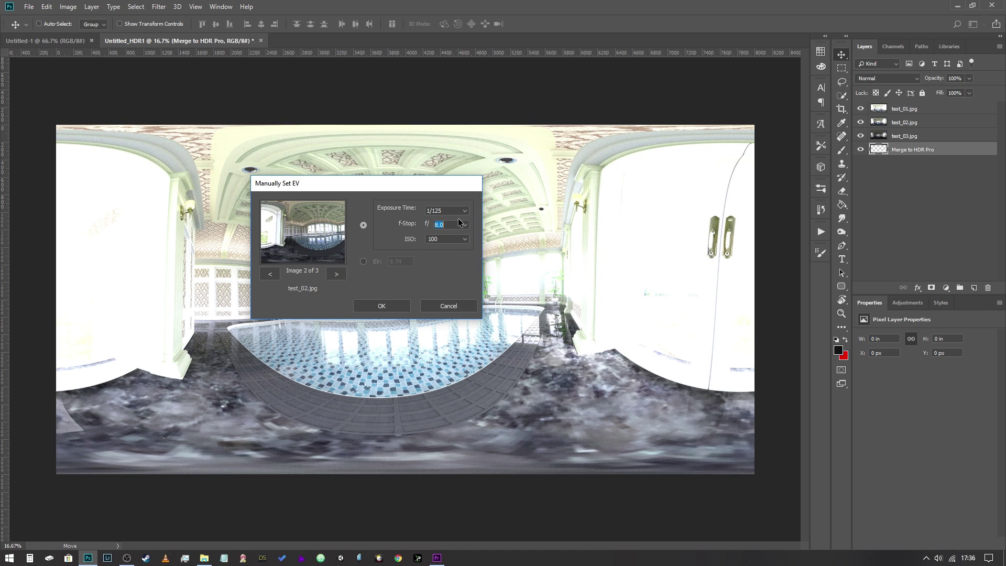
- Set test_01.jpg's exposure to 1/30 at f/8.0
left_click(335, 276)
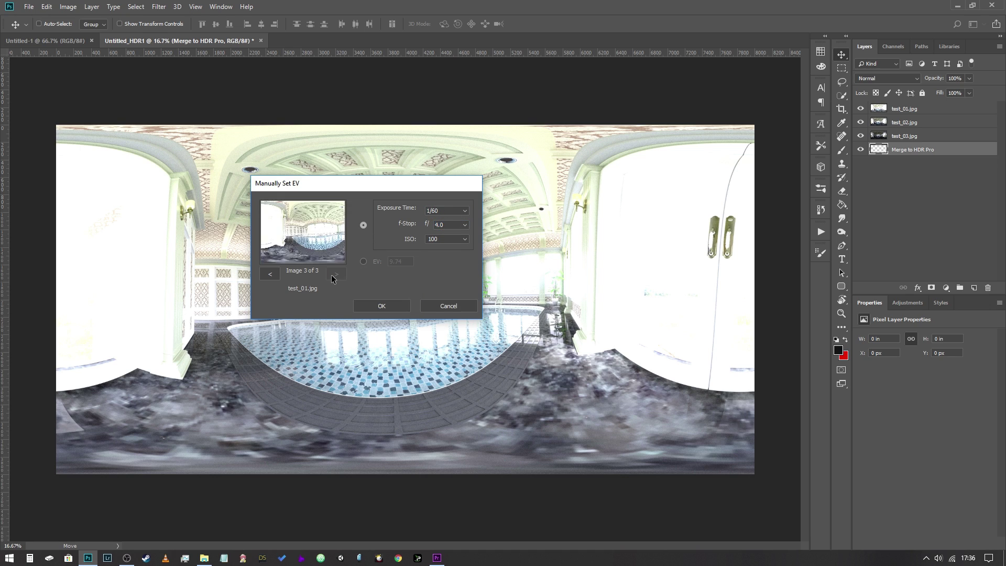
left_click(465, 211)
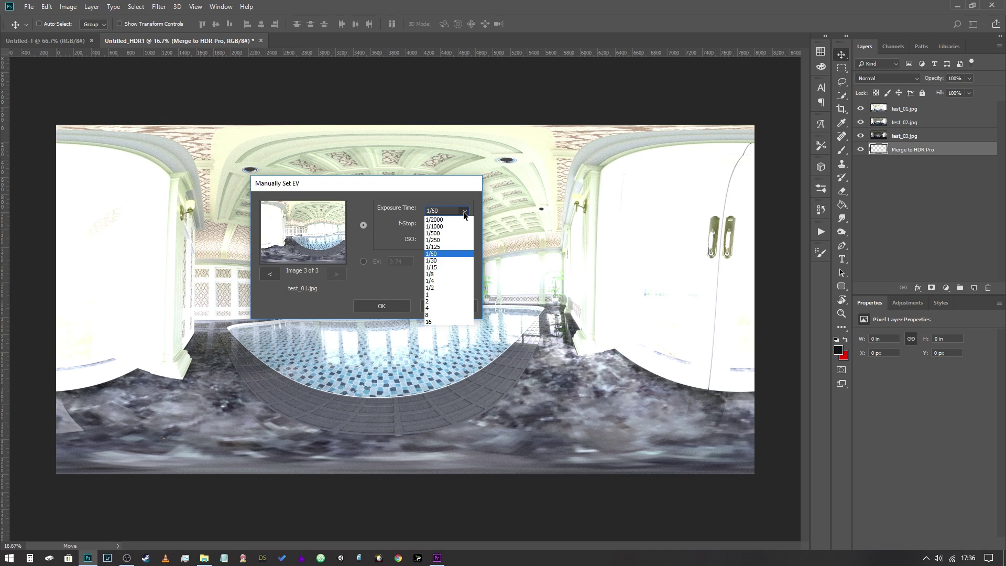
left_click(447, 261)
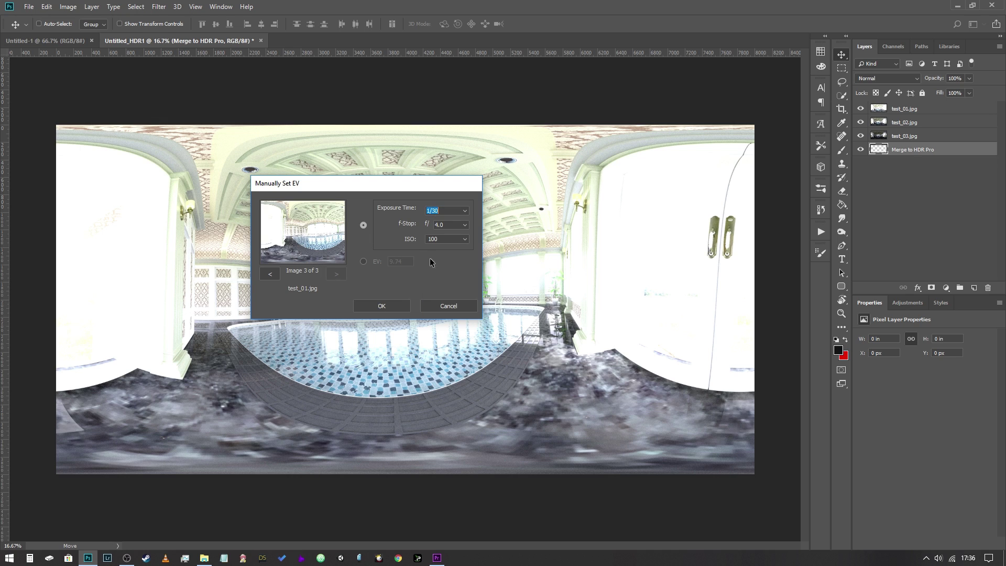
left_click(464, 225)
left_click(455, 273)
- Accept the manual exposures and create the 32 Bit merge as Untitled_HDR2
left_click(388, 306)
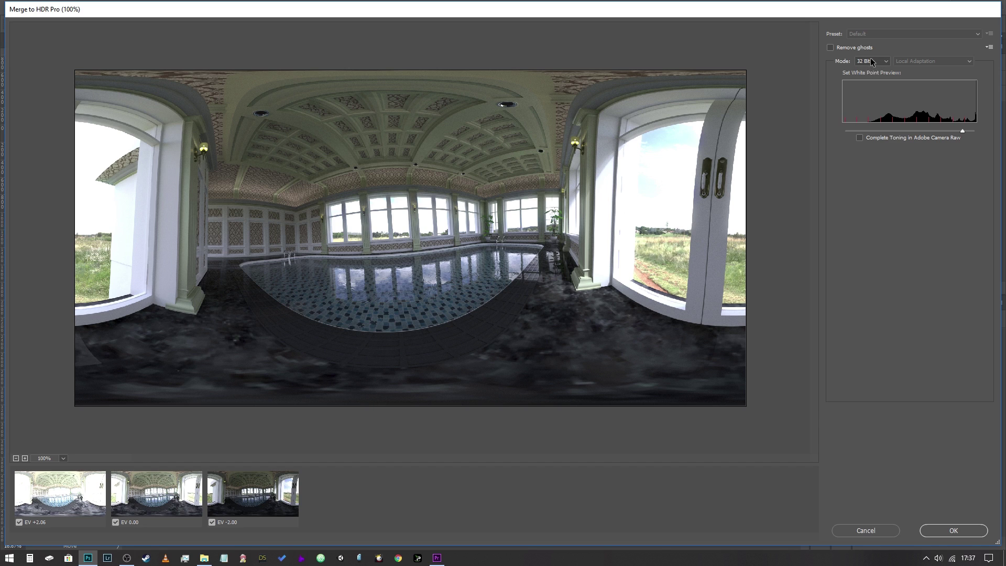
left_click(946, 529)
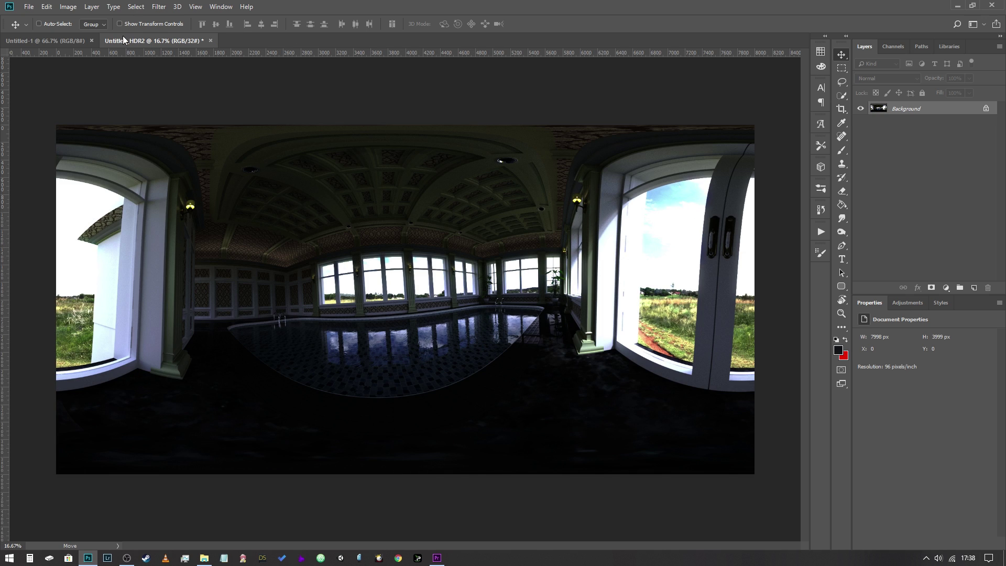
- Save the panorama as test.hdr in Radiance (*.HDR) format, replacing the existing file
left_click(28, 7)
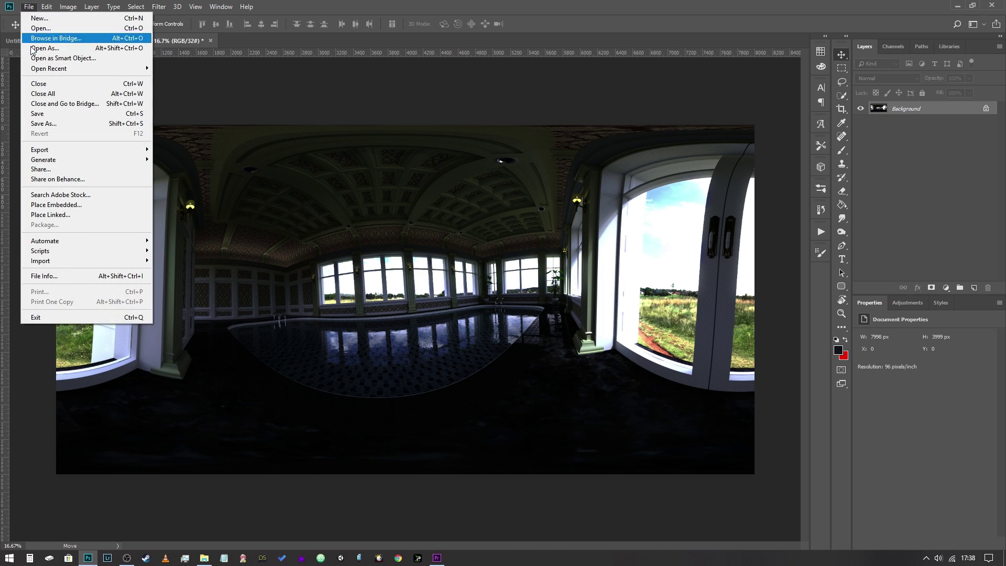
left_click(64, 126)
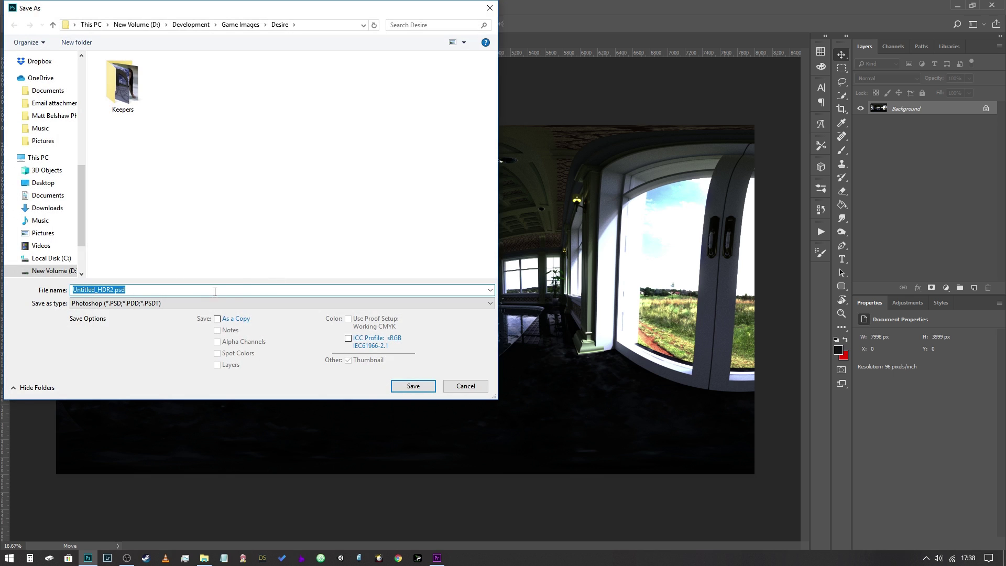
left_click(141, 303)
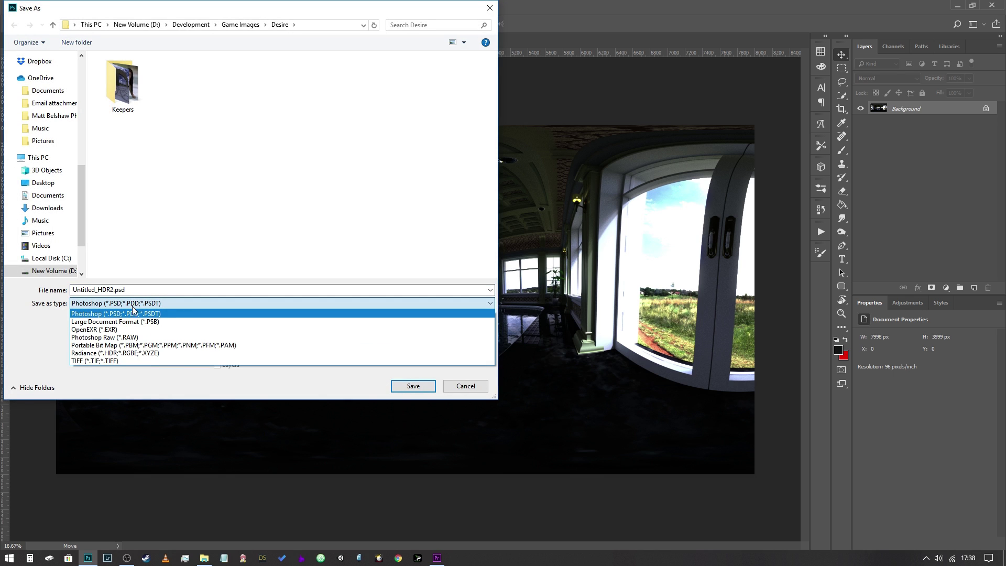
left_click(116, 354)
left_click(178, 100)
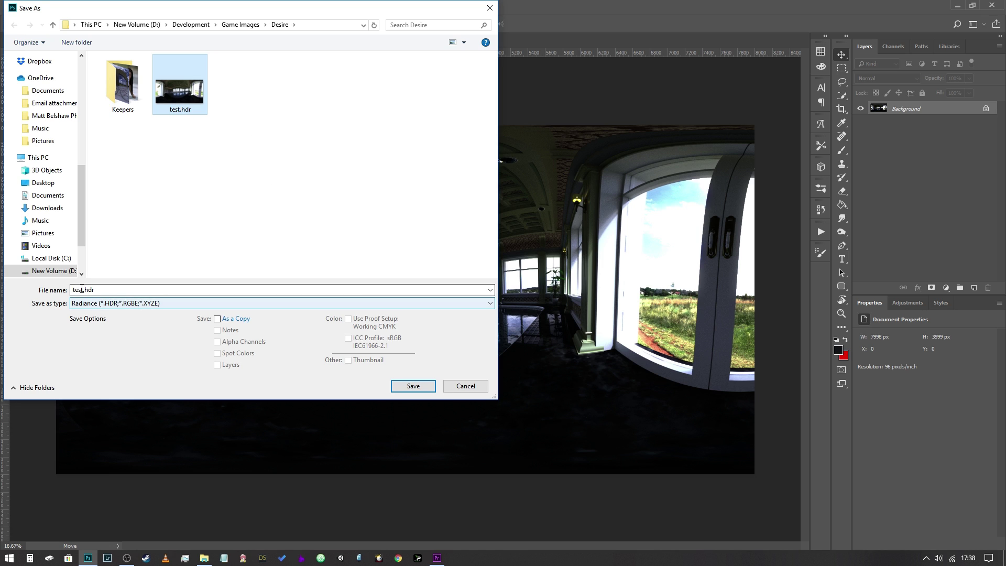
left_click(111, 290)
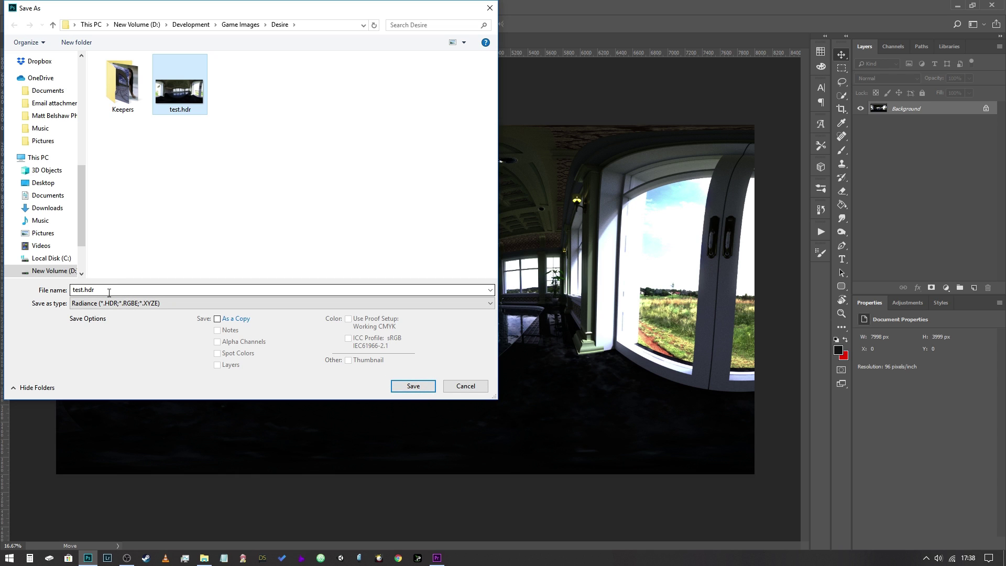
left_click(420, 391)
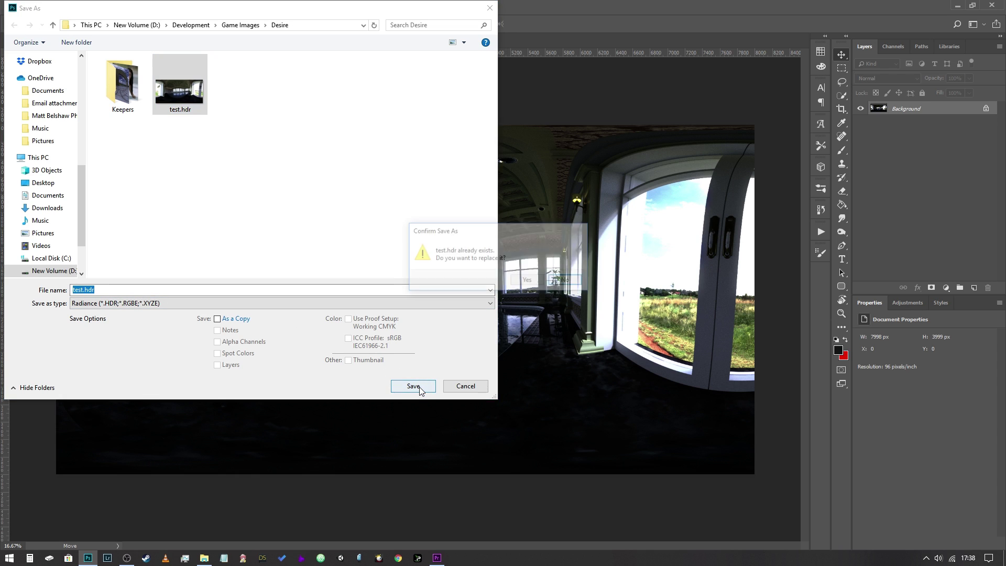
left_click(520, 284)
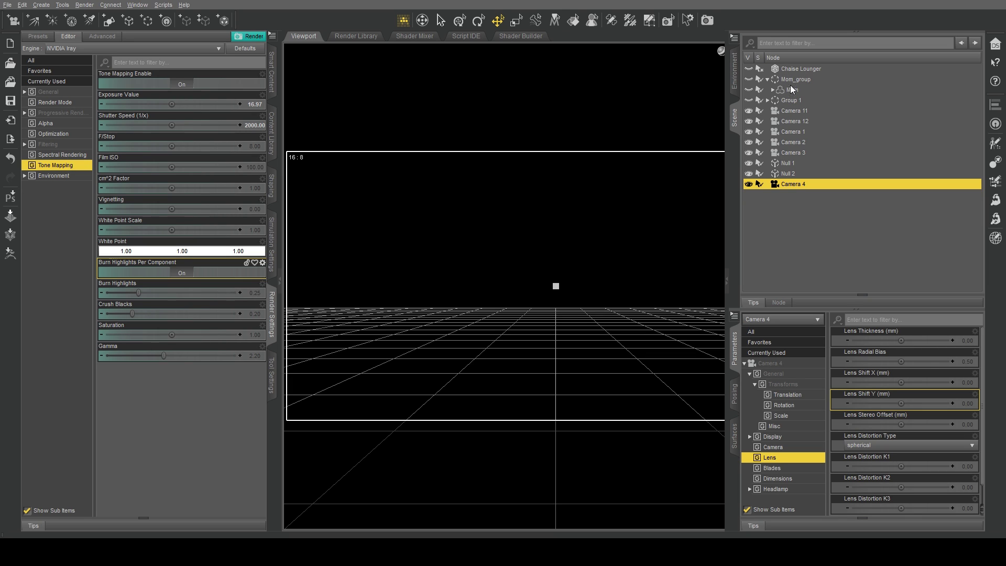
- Unhide Chaise Lounger and Mom_group in the Scene pane, then collapse the pane
left_click(748, 68)
left_click(749, 79)
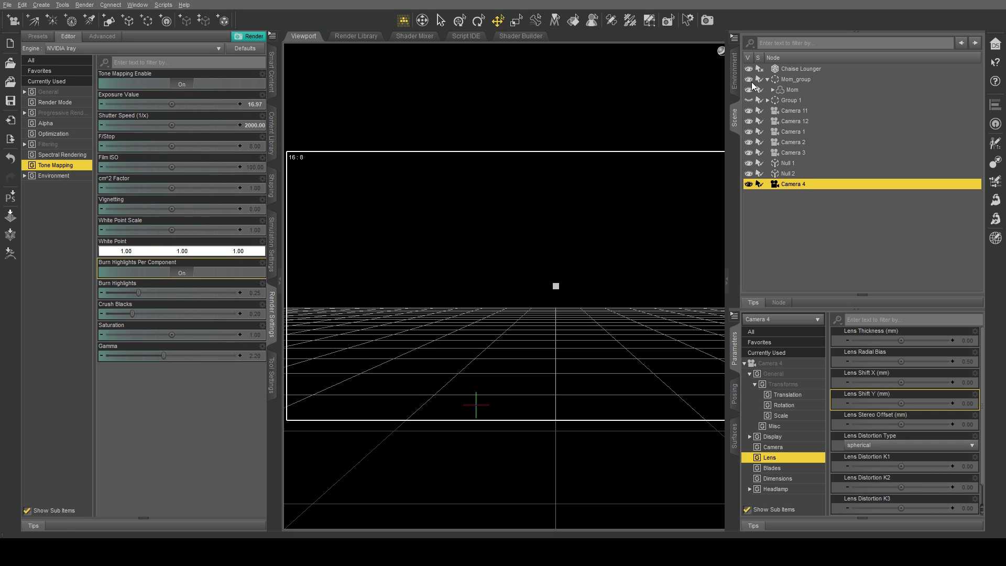
left_click(736, 117)
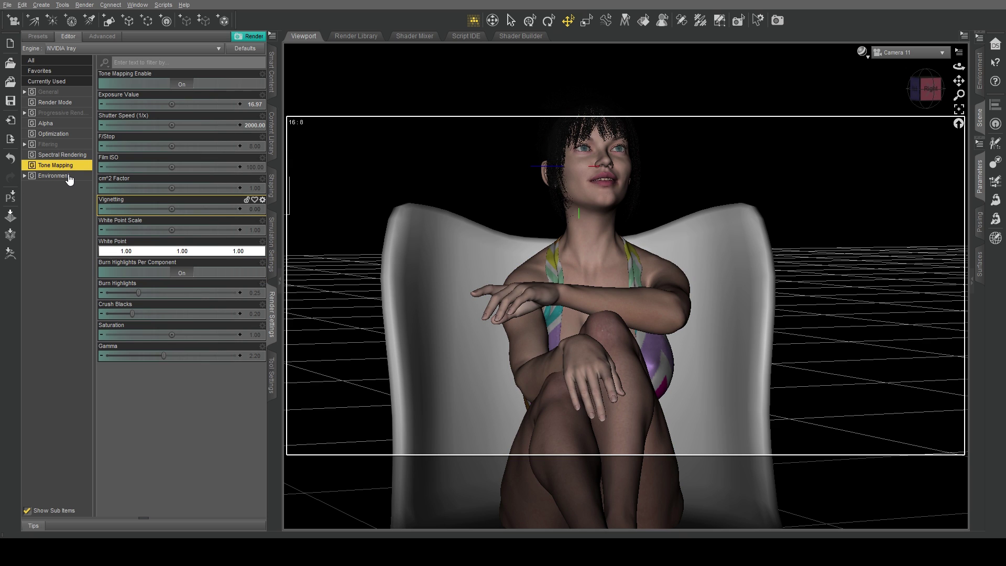
- Load the pool-room HDR as the environment map, with exposure value 14.97 and shutter speed 500
left_click(54, 176)
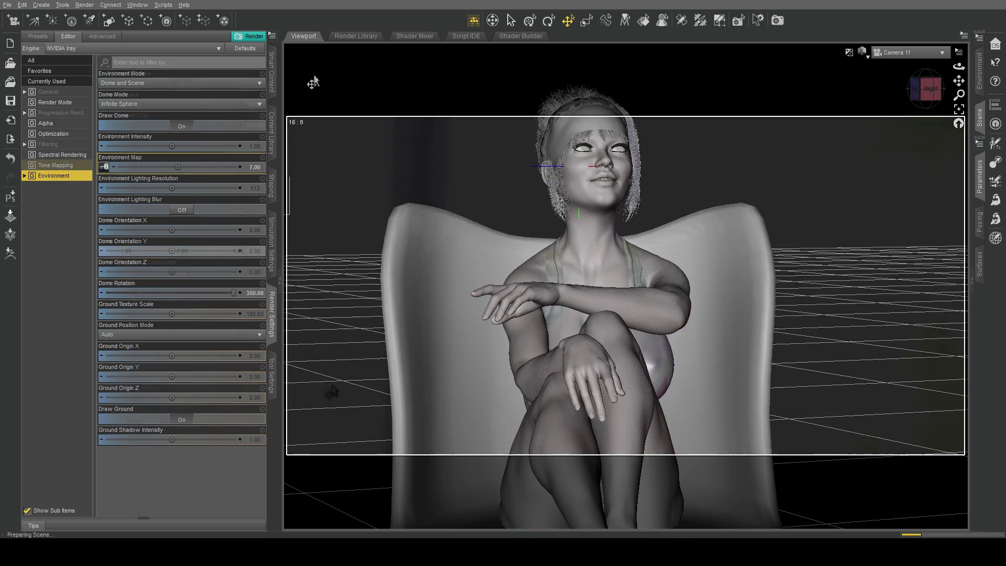
left_click(55, 165)
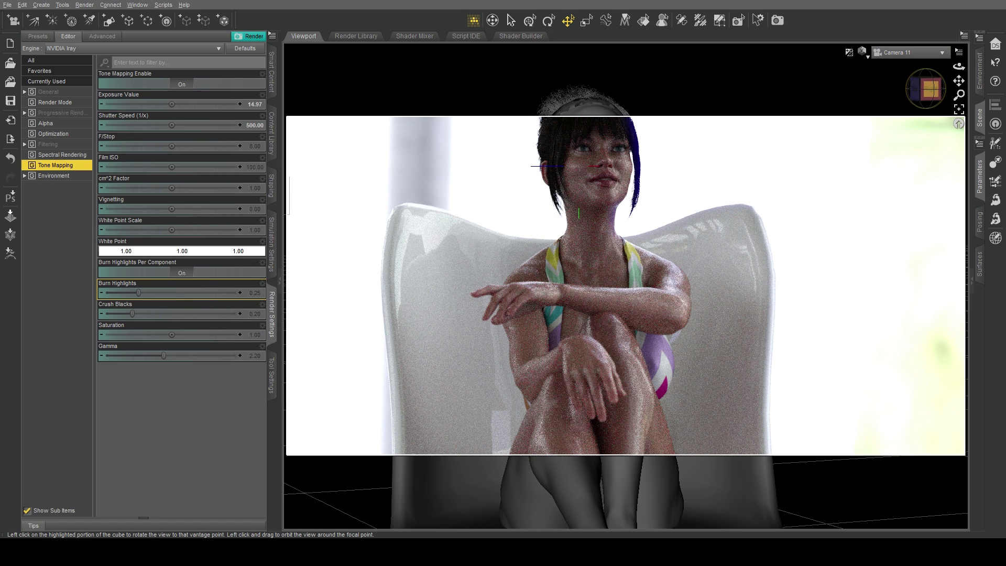
- Orbit to view the HDR-lit seated figure from the side, then select and deselect her
left_click_drag(925, 89, 894, 90)
key("ctrl+z")
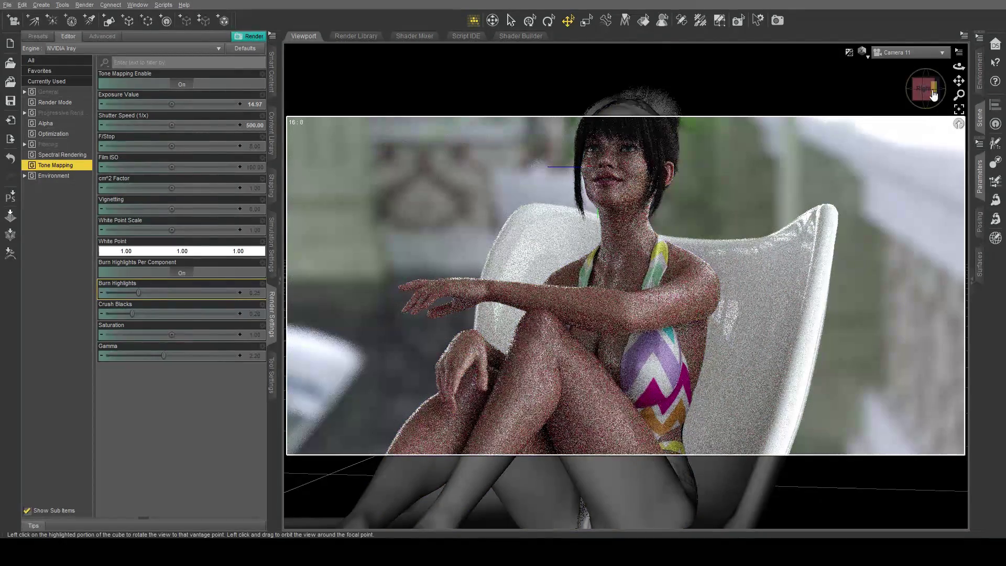
left_click_drag(924, 88, 930, 89)
key("ctrl+z")
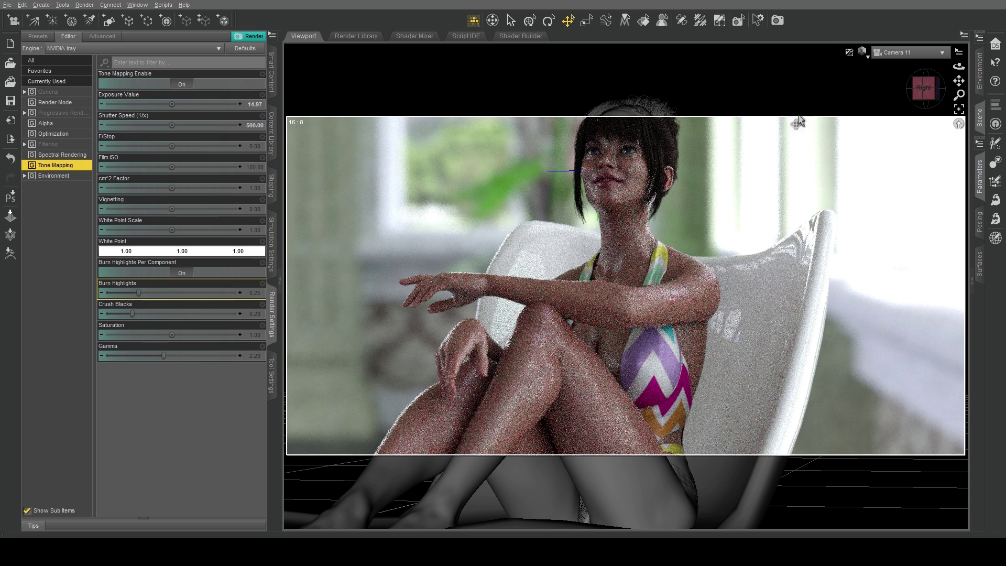
left_click(671, 429)
left_click(818, 197)
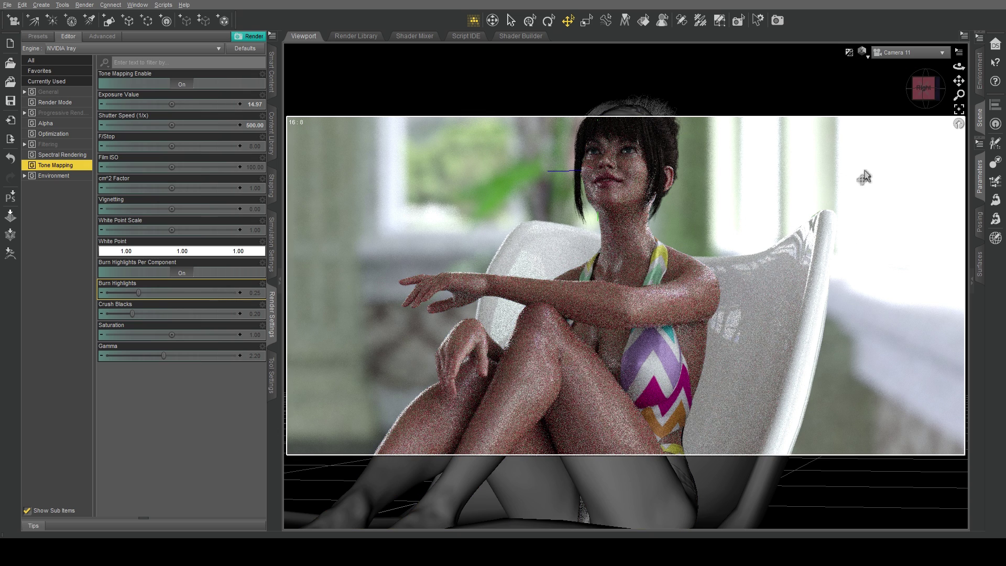